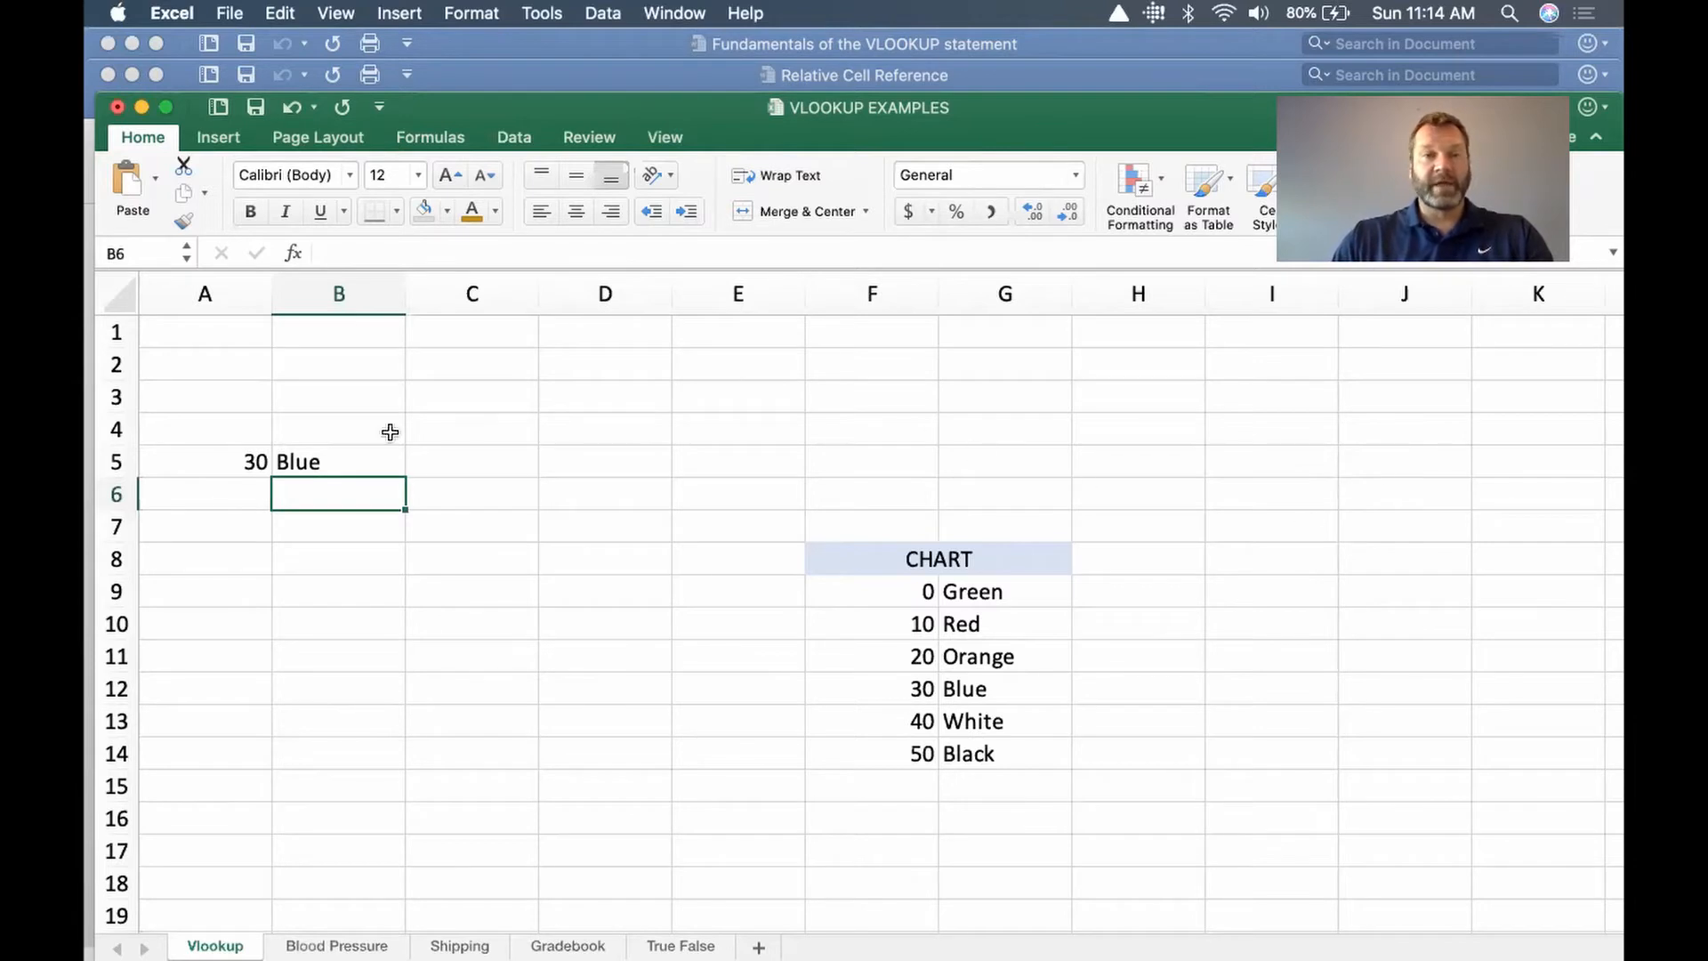
Step: Examine the lookup value in A5 and the VLOOKUP formula in B5, opening the formula to show its referenced cells
{"action": "left_click", "coordinate": [203, 459]}
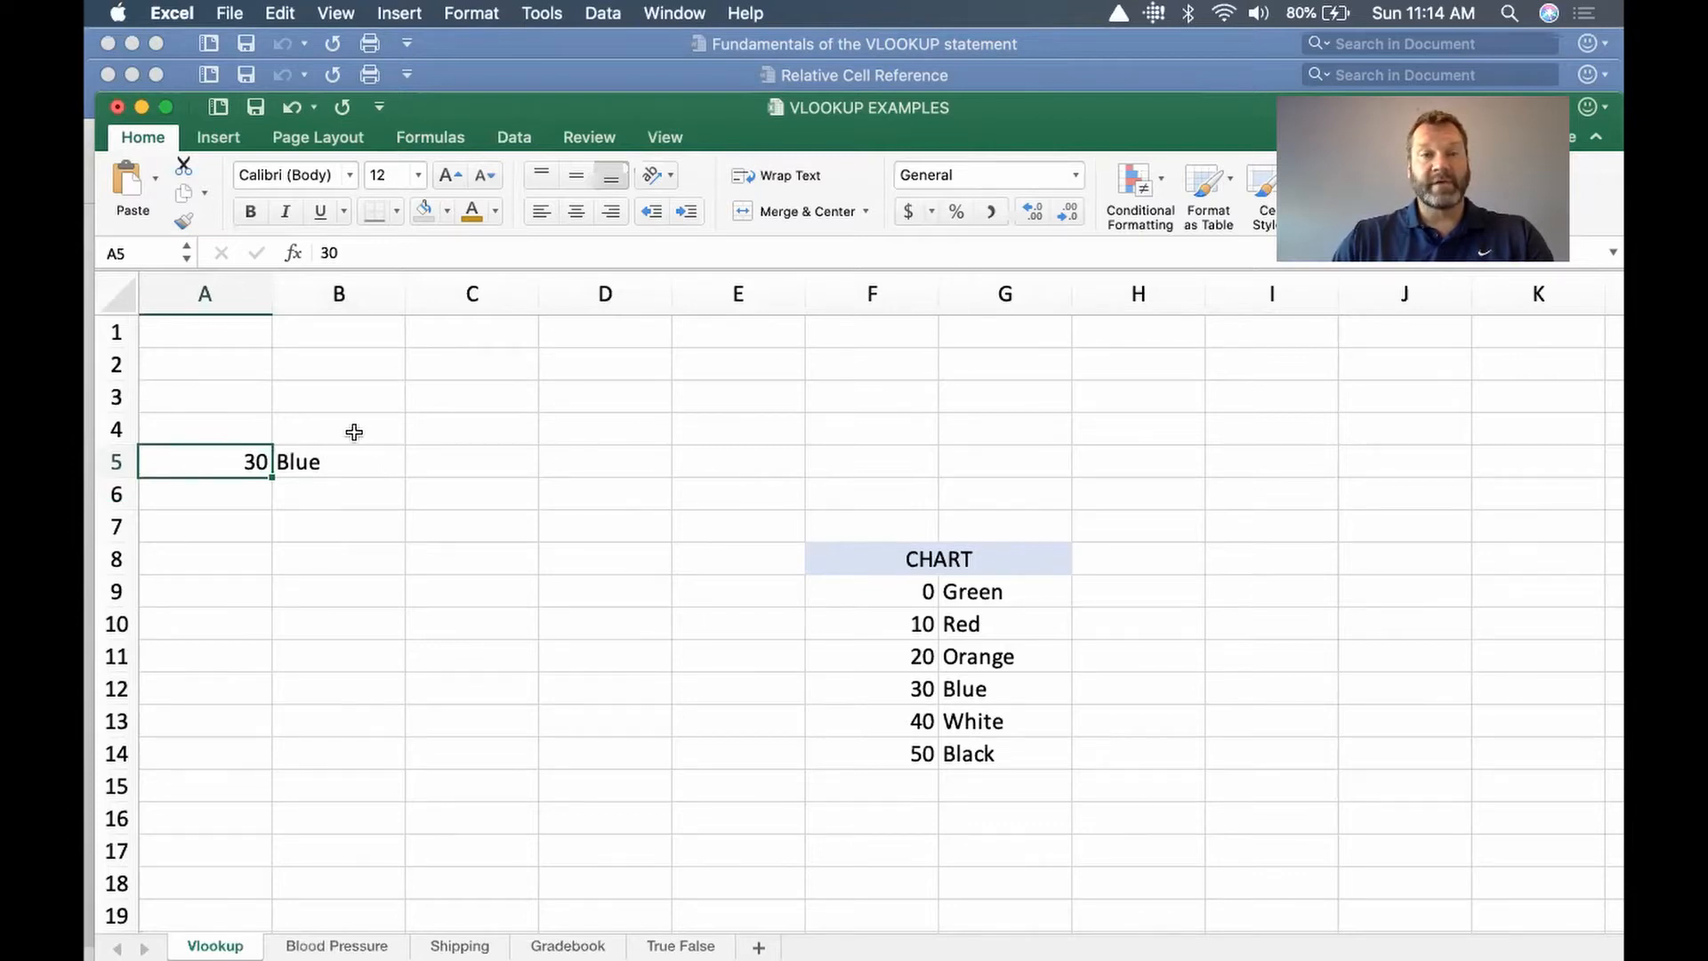
{"action": "left_click", "coordinate": [361, 466]}
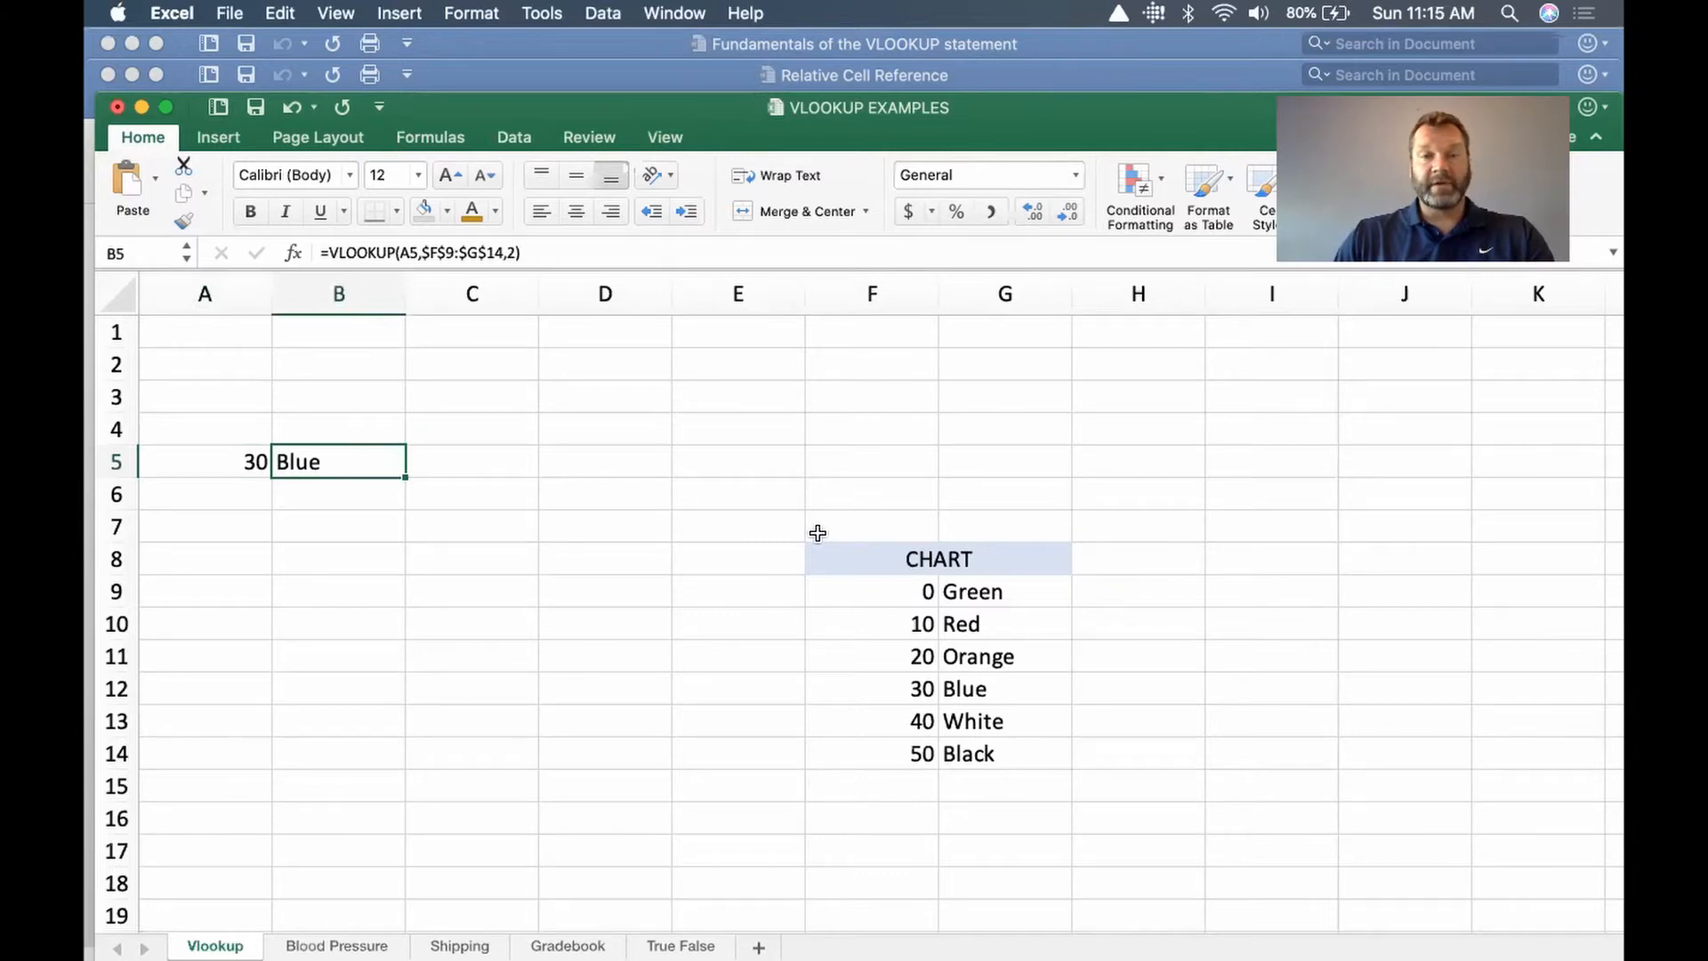
{"action": "left_click", "coordinate": [213, 465]}
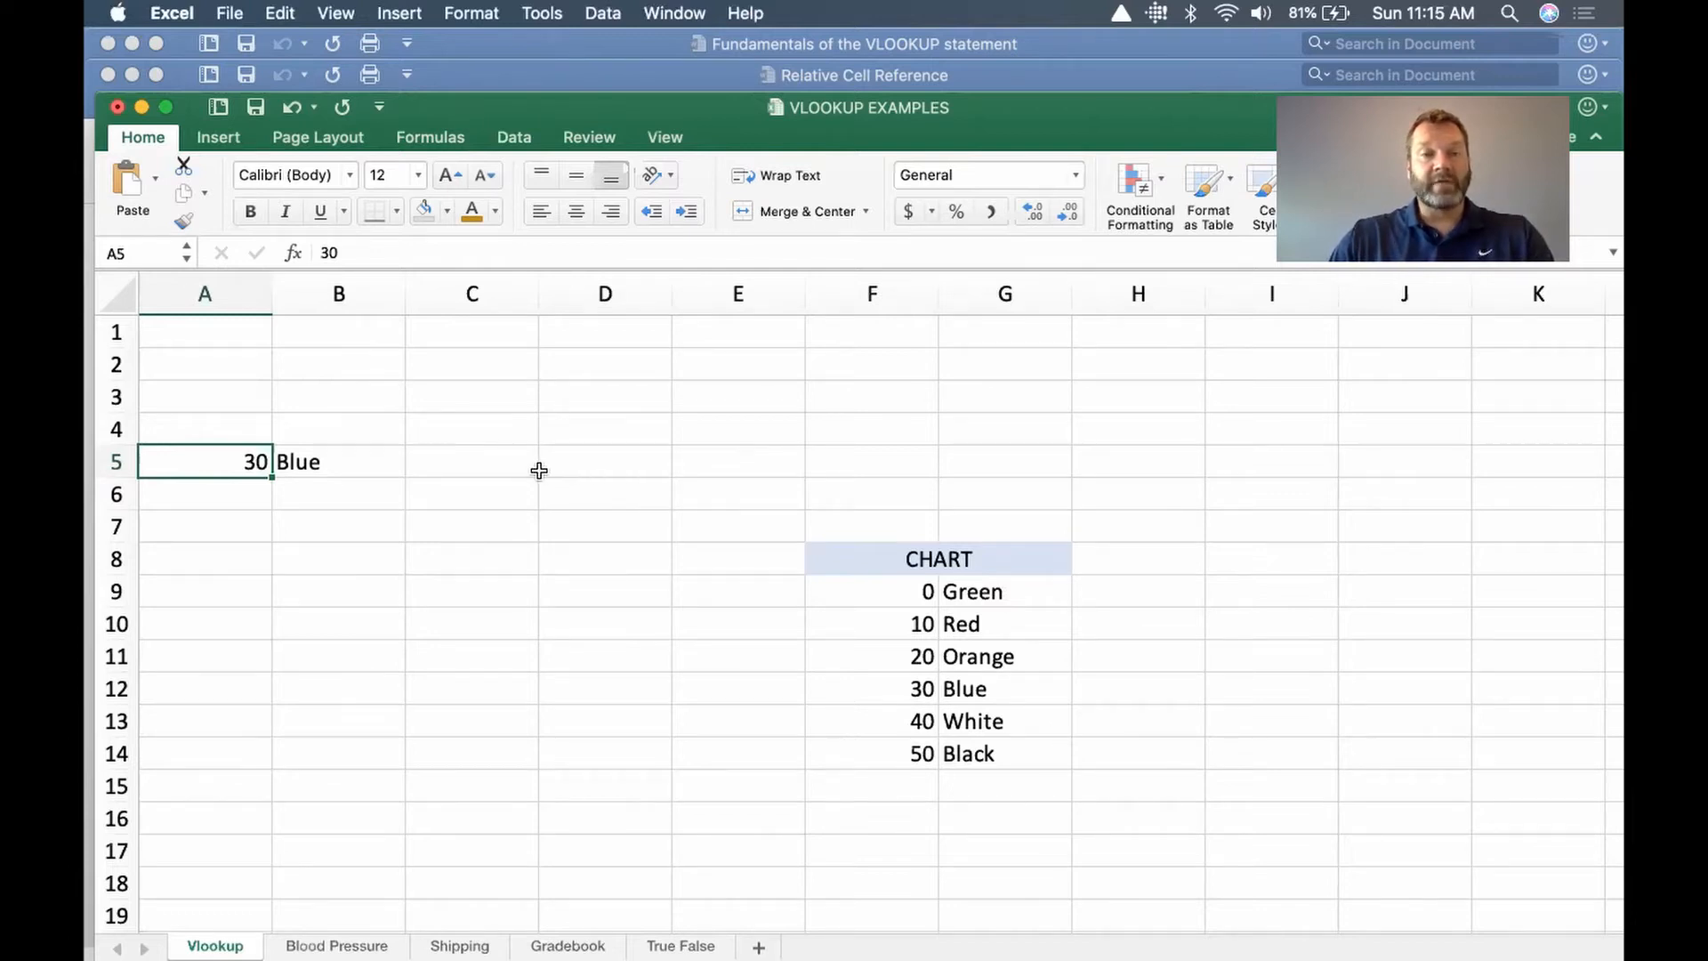
{"action": "double_click", "coordinate": [349, 464]}
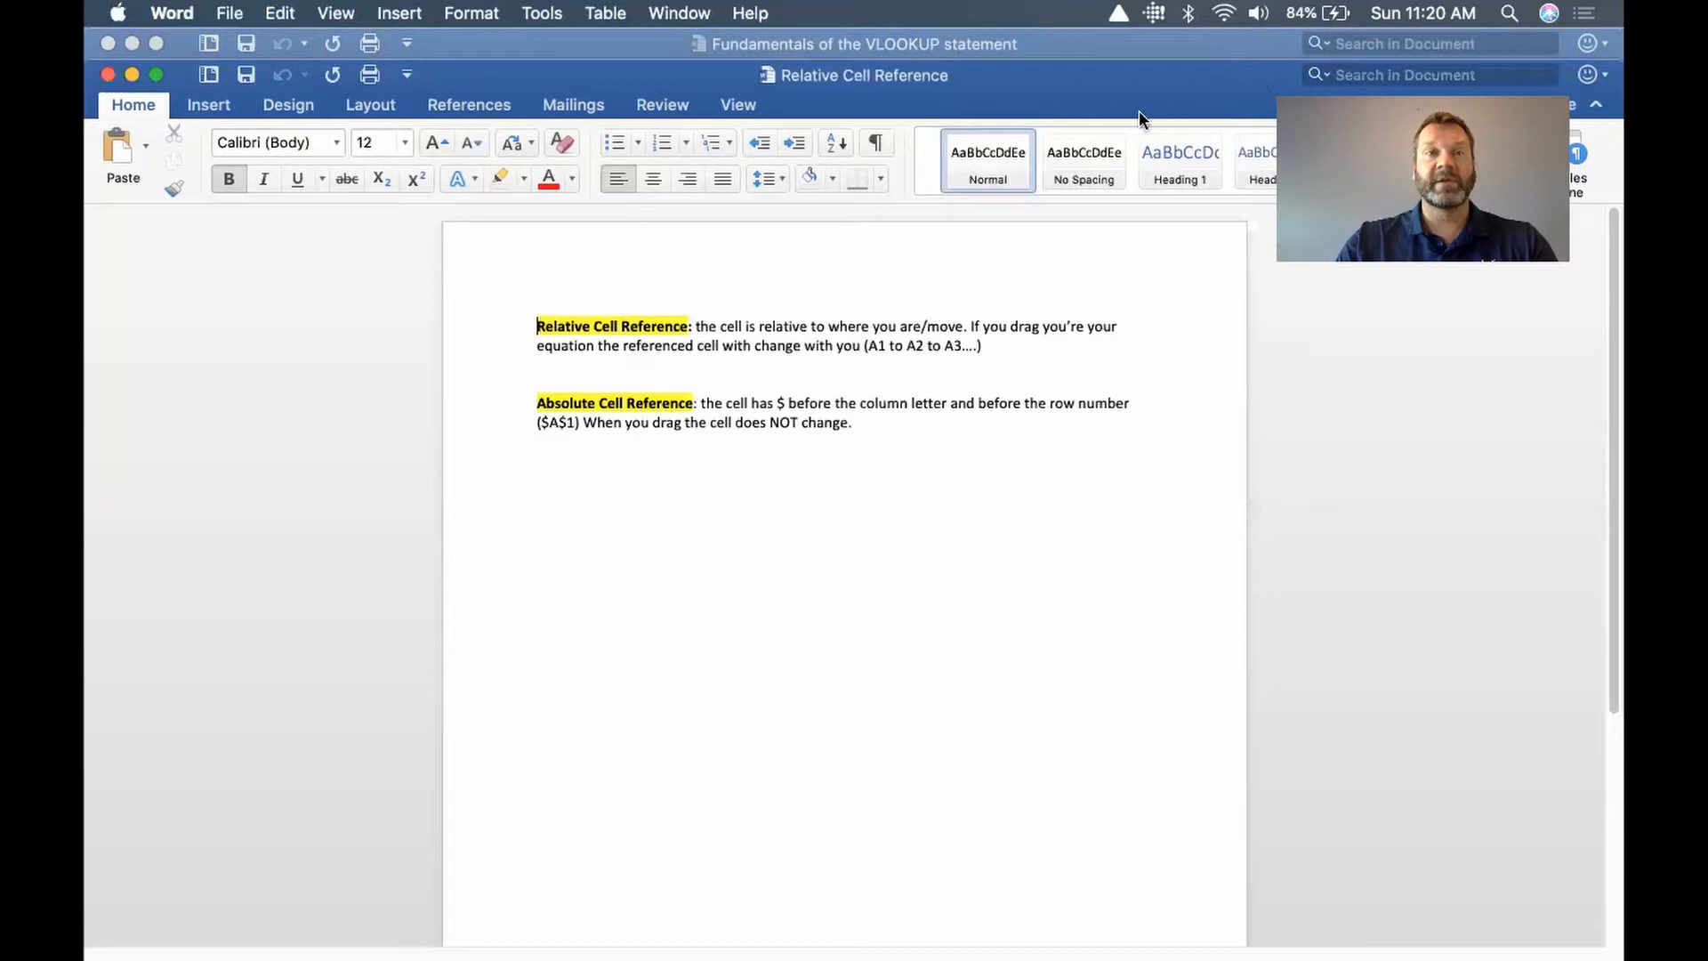
Step: Close the Relative Cell Reference document
{"action": "left_click", "coordinate": [106, 75]}
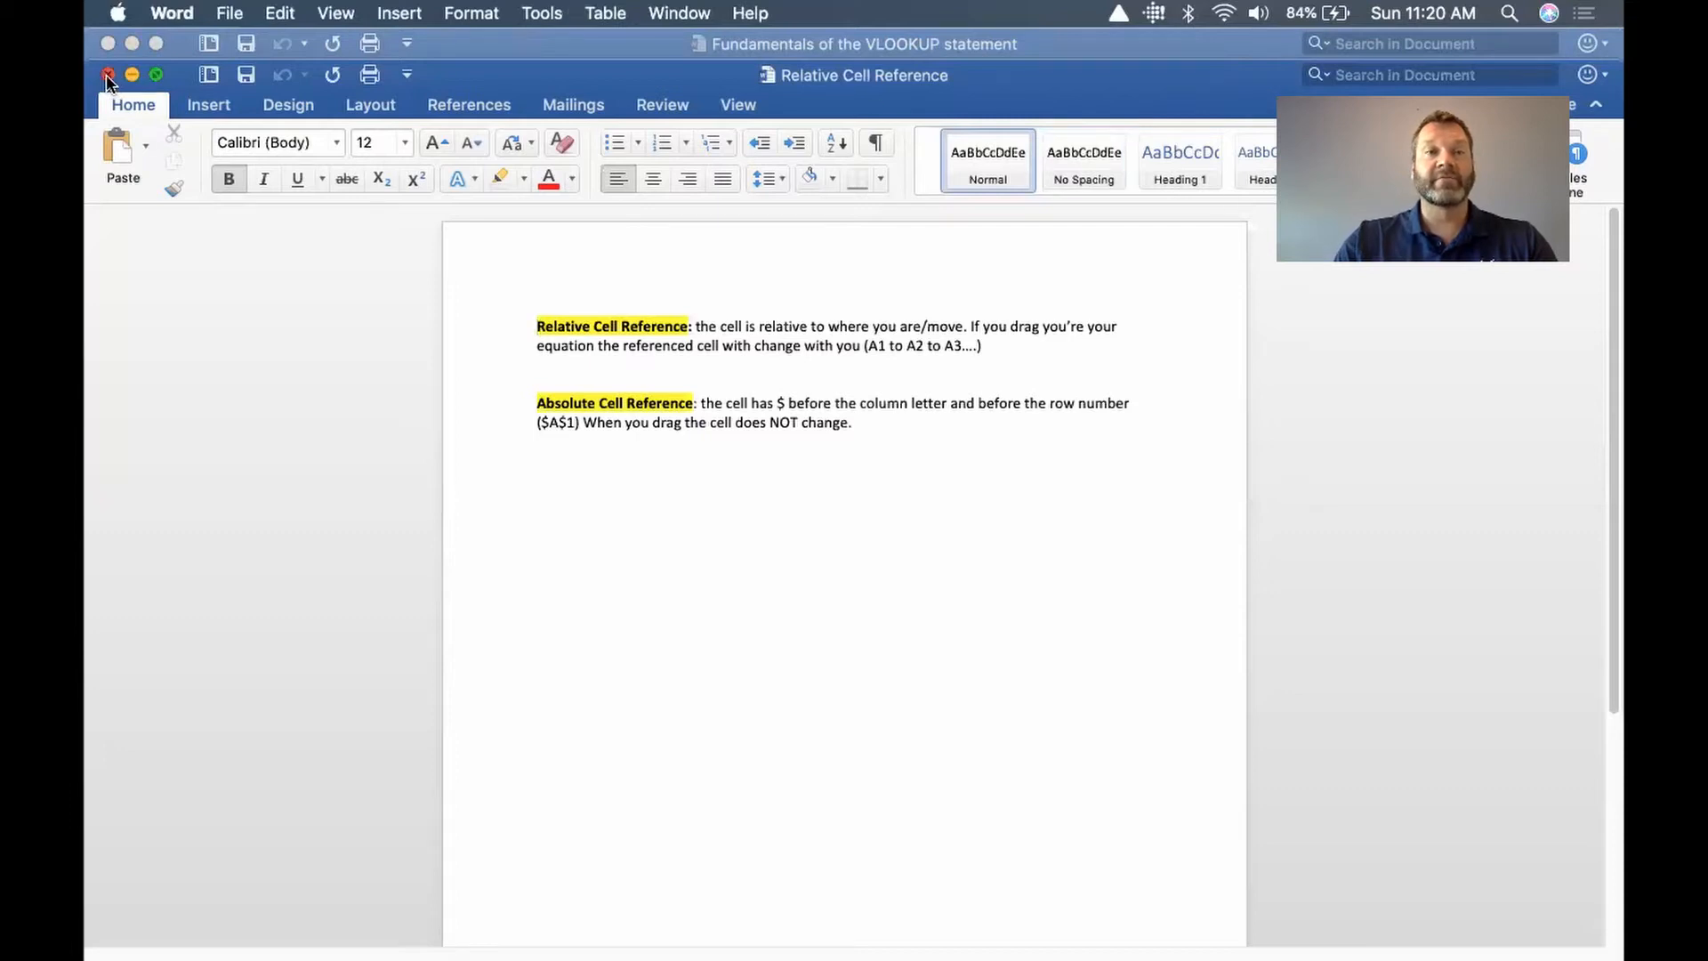
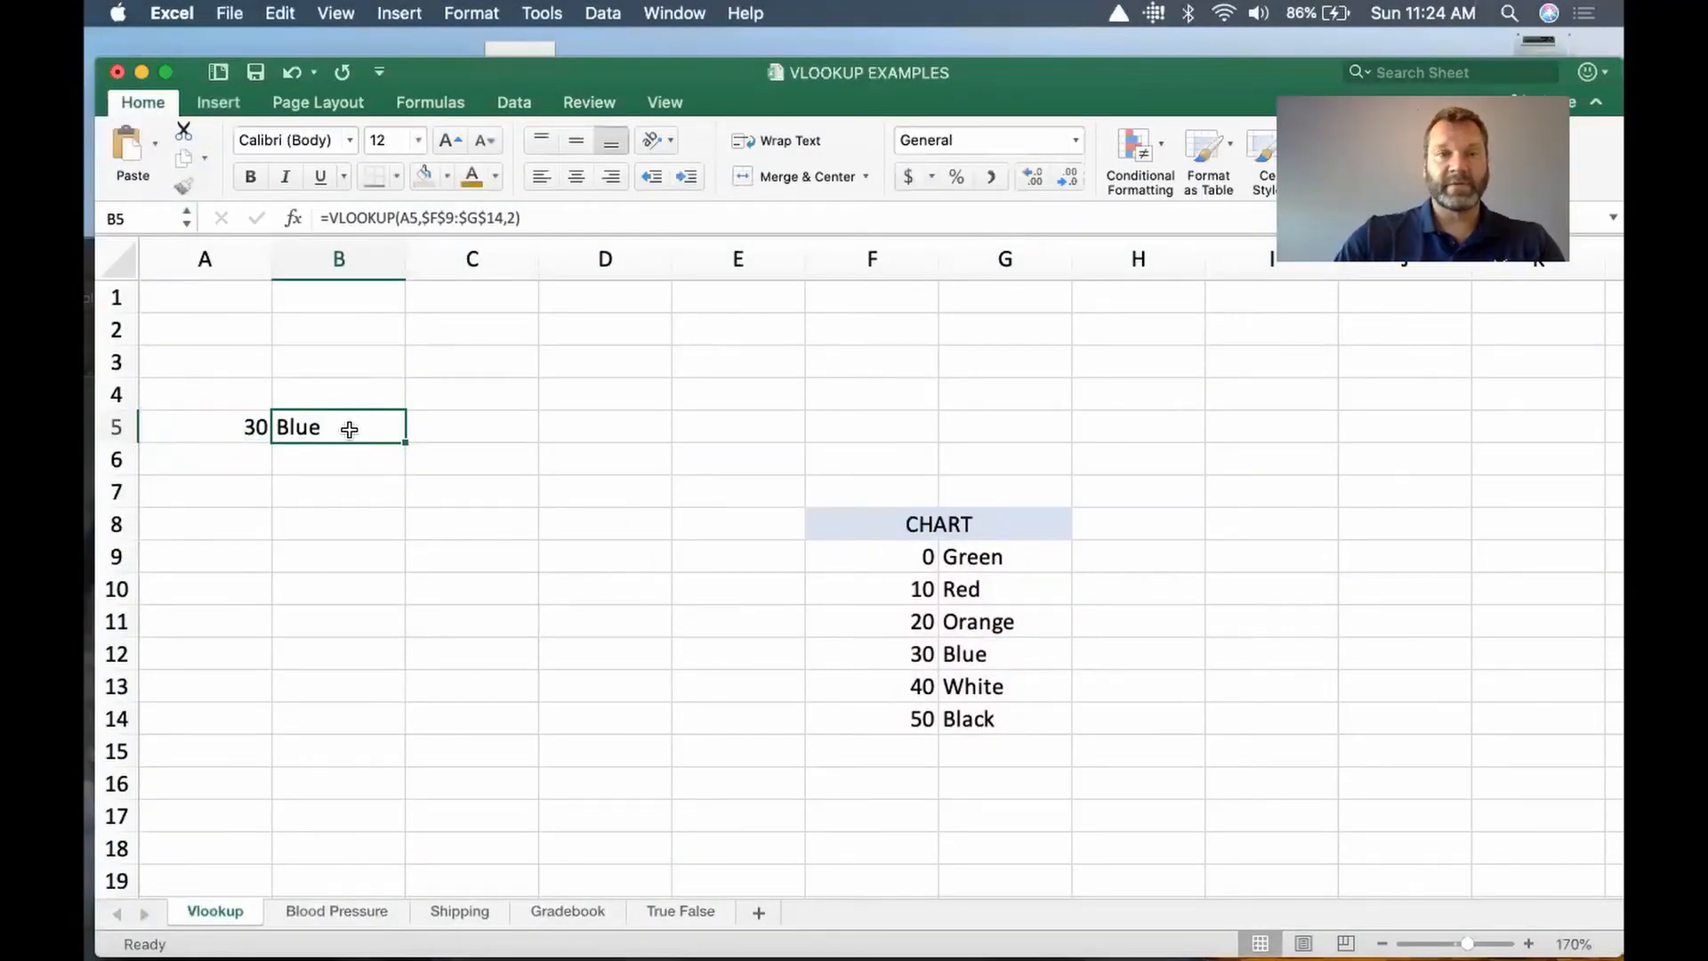
Step: Clear the formula in B5 and set the lookup value in A5 to 12
{"action": "key", "text": "Delete"}
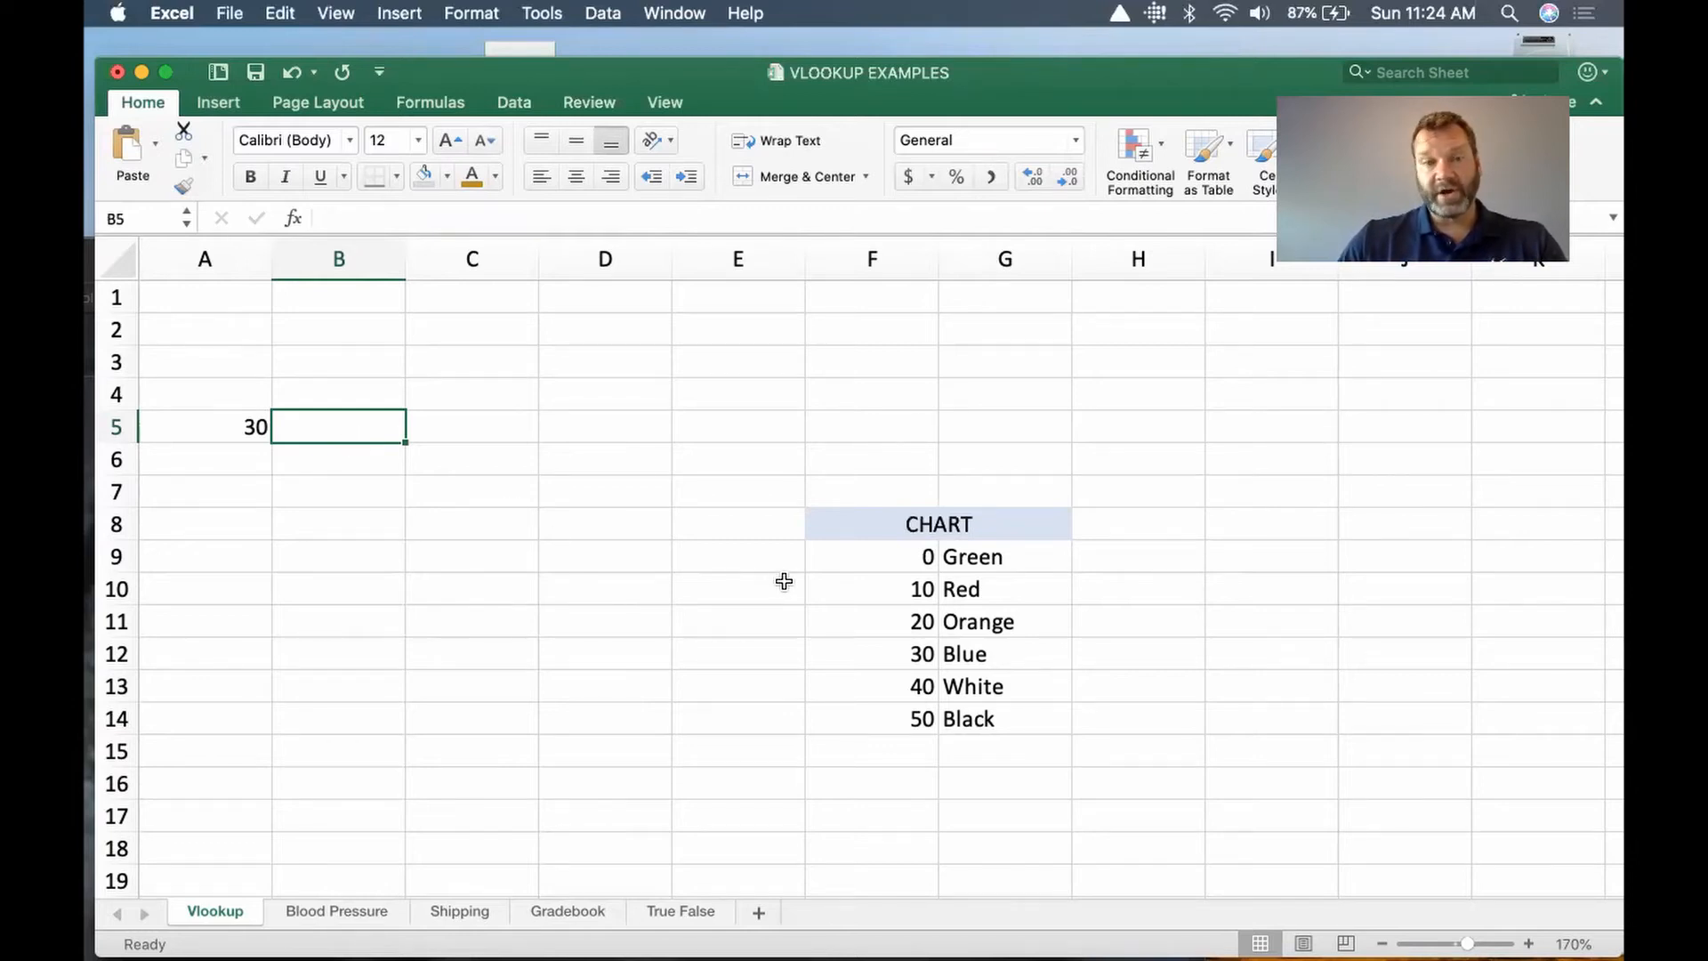
{"action": "left_click", "coordinate": [242, 425]}
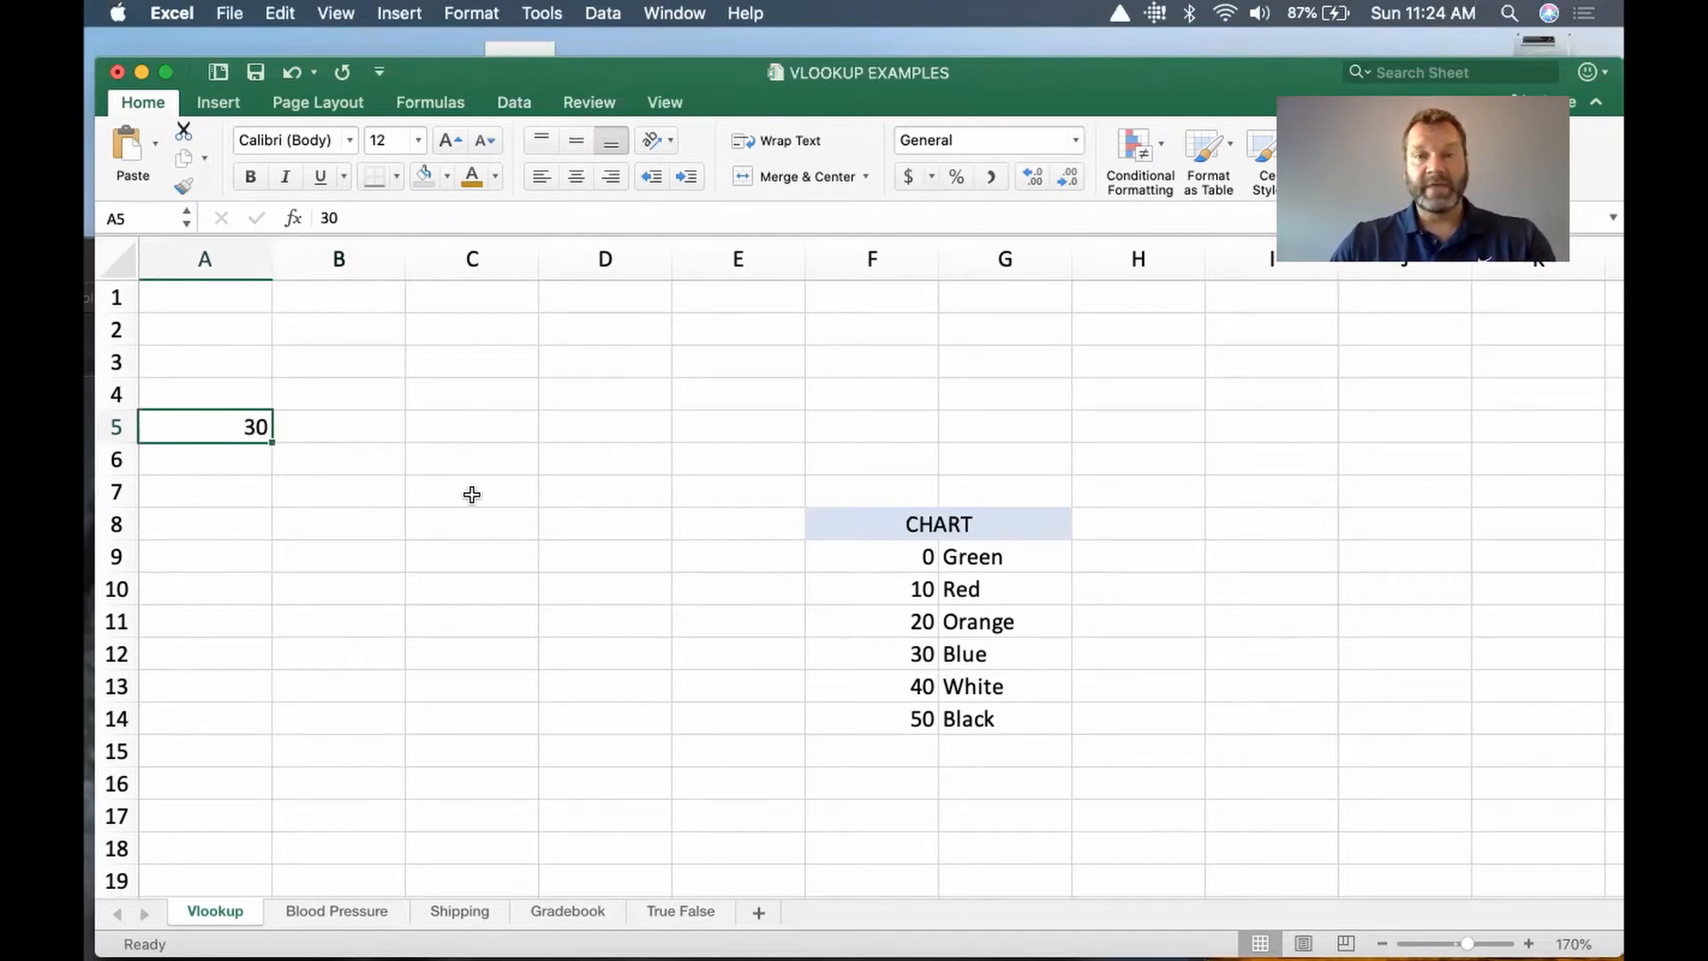
{"action": "type", "text": "12"}
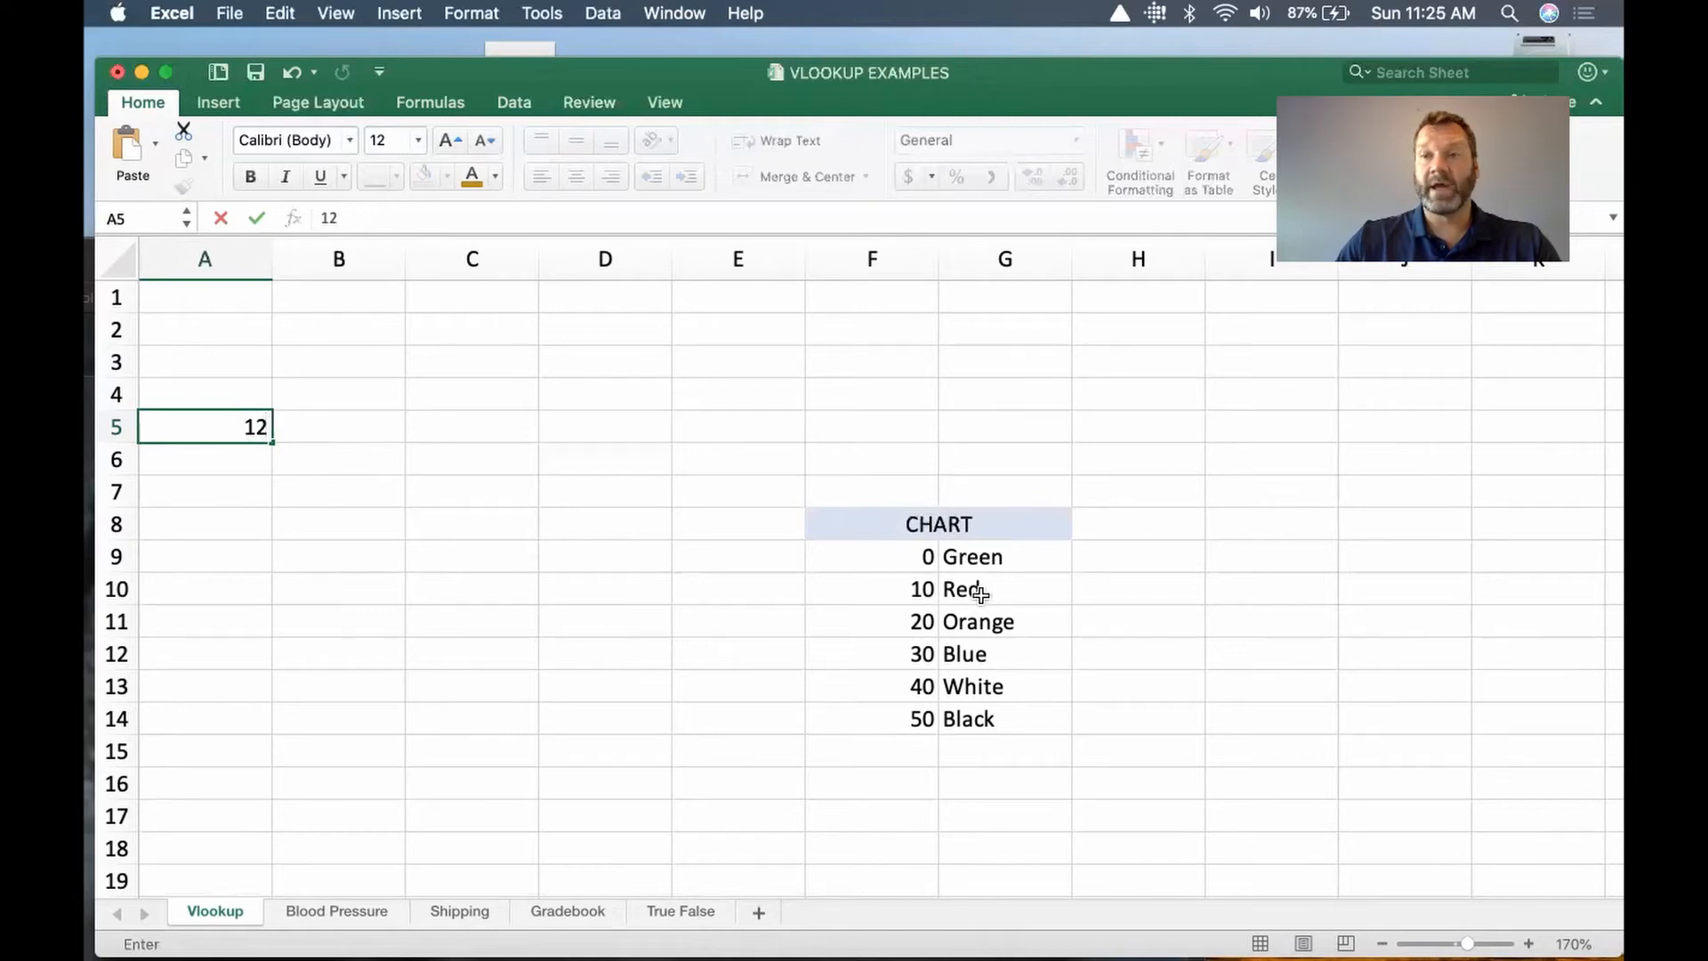
{"action": "left_click", "coordinate": [327, 436]}
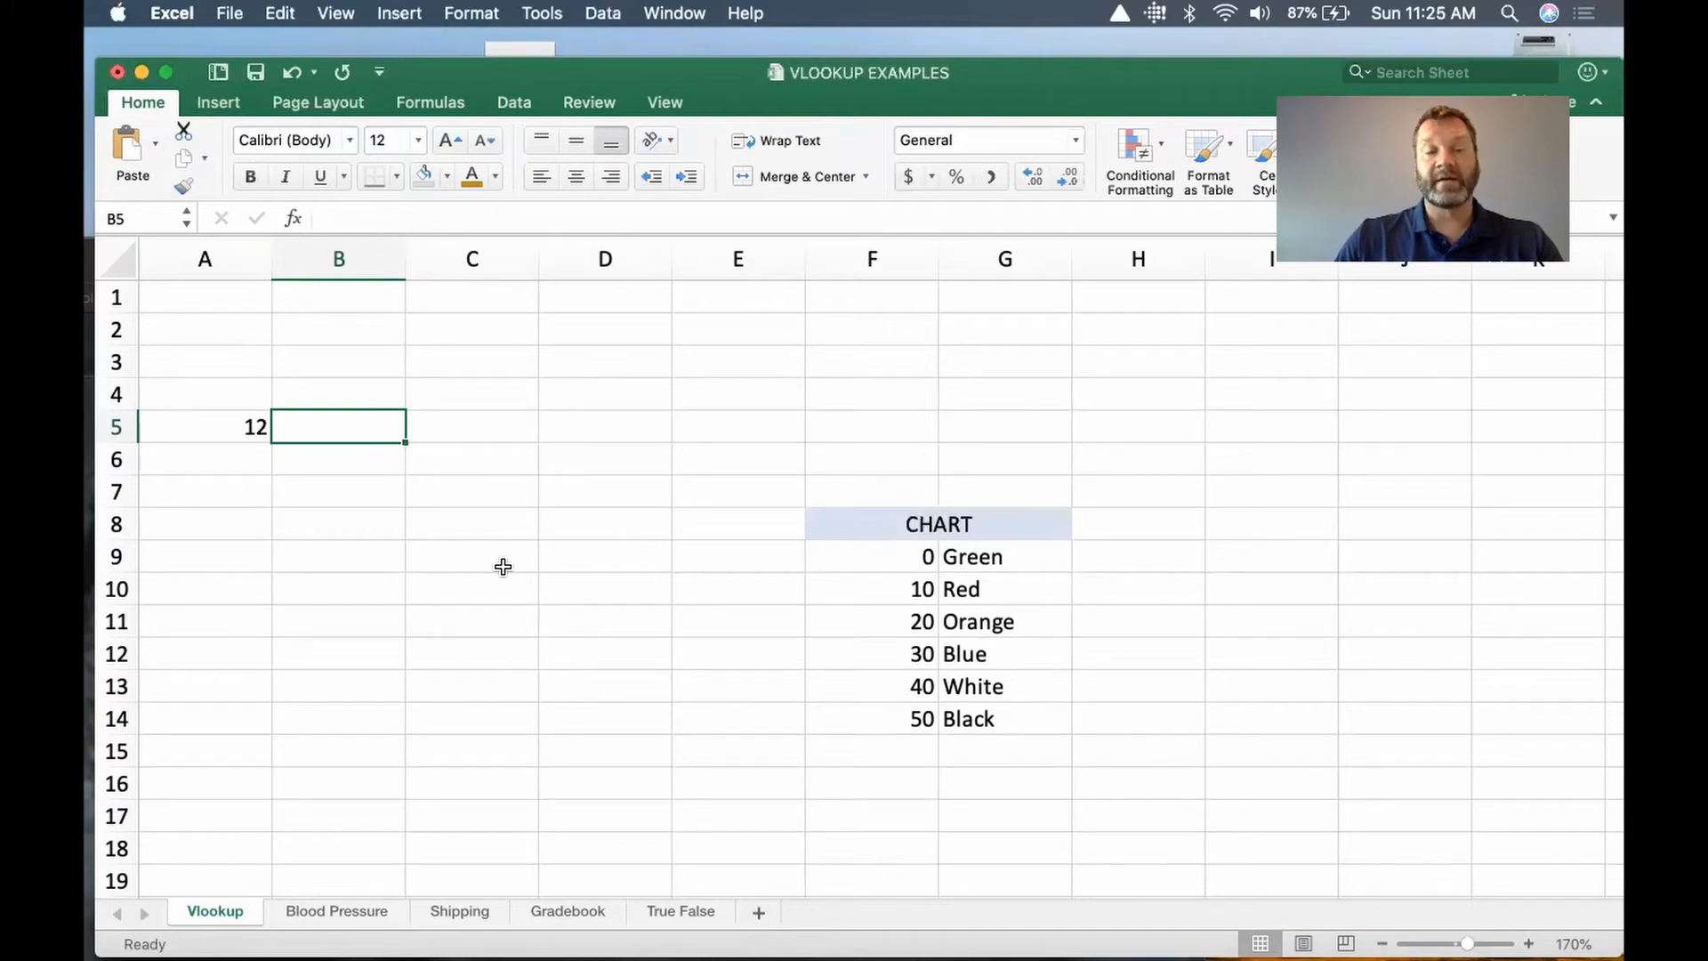
{"action": "left_click", "coordinate": [201, 429]}
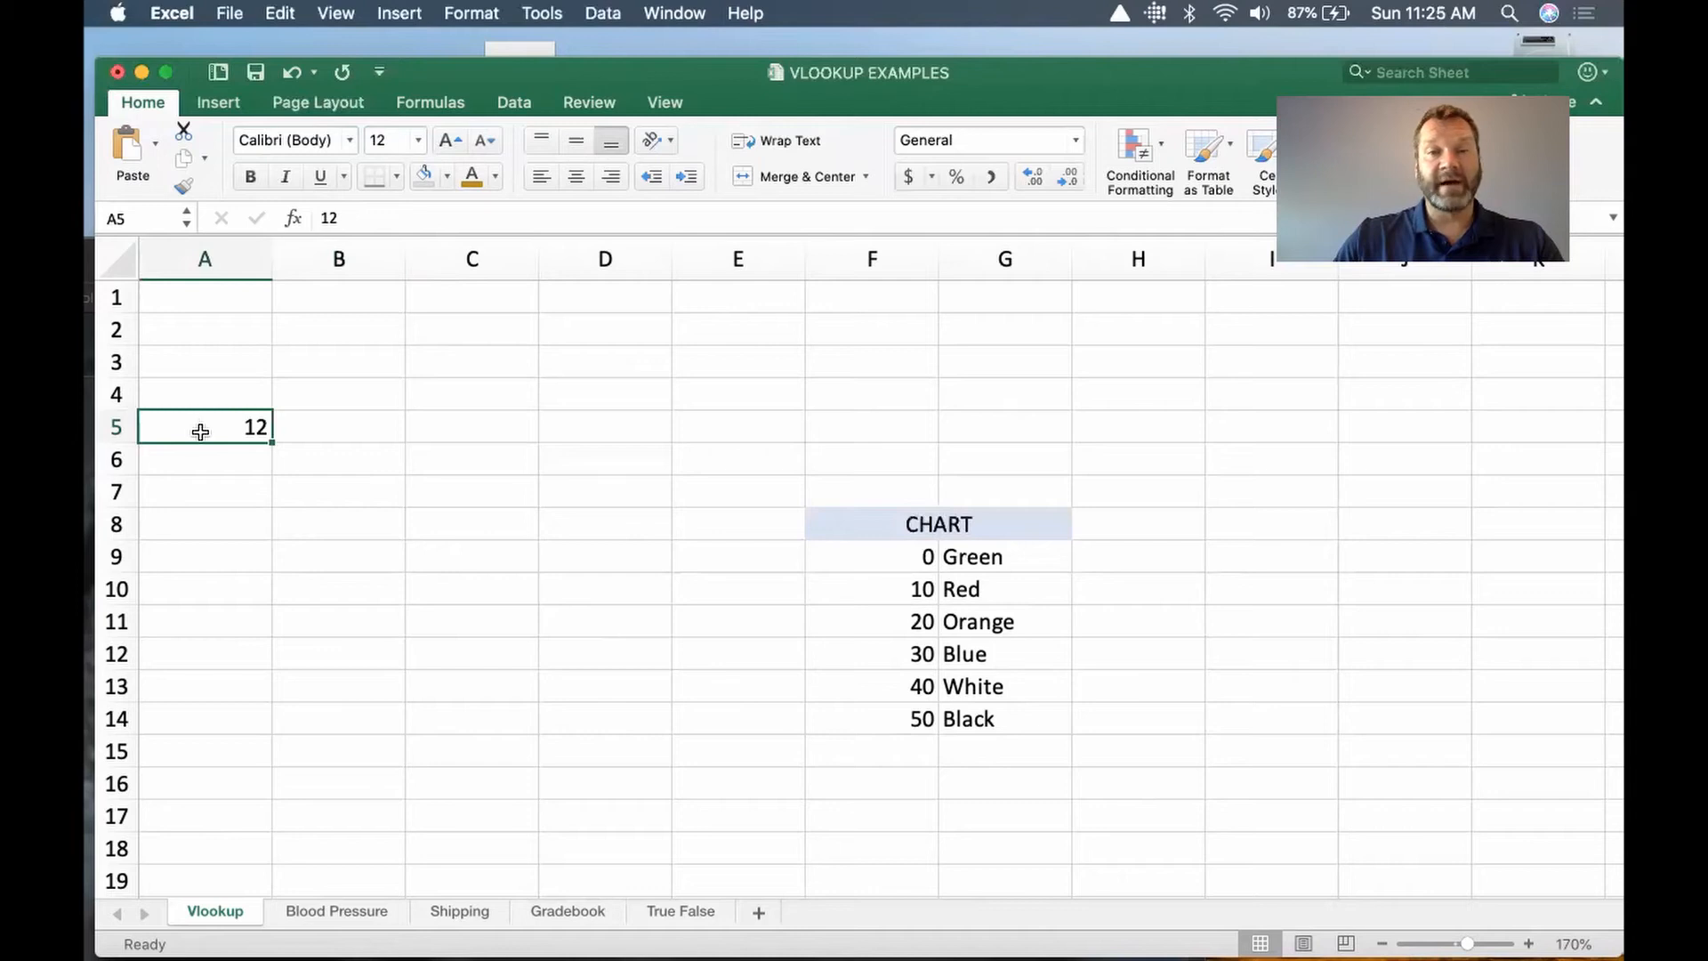
{"action": "left_click", "coordinate": [854, 564]}
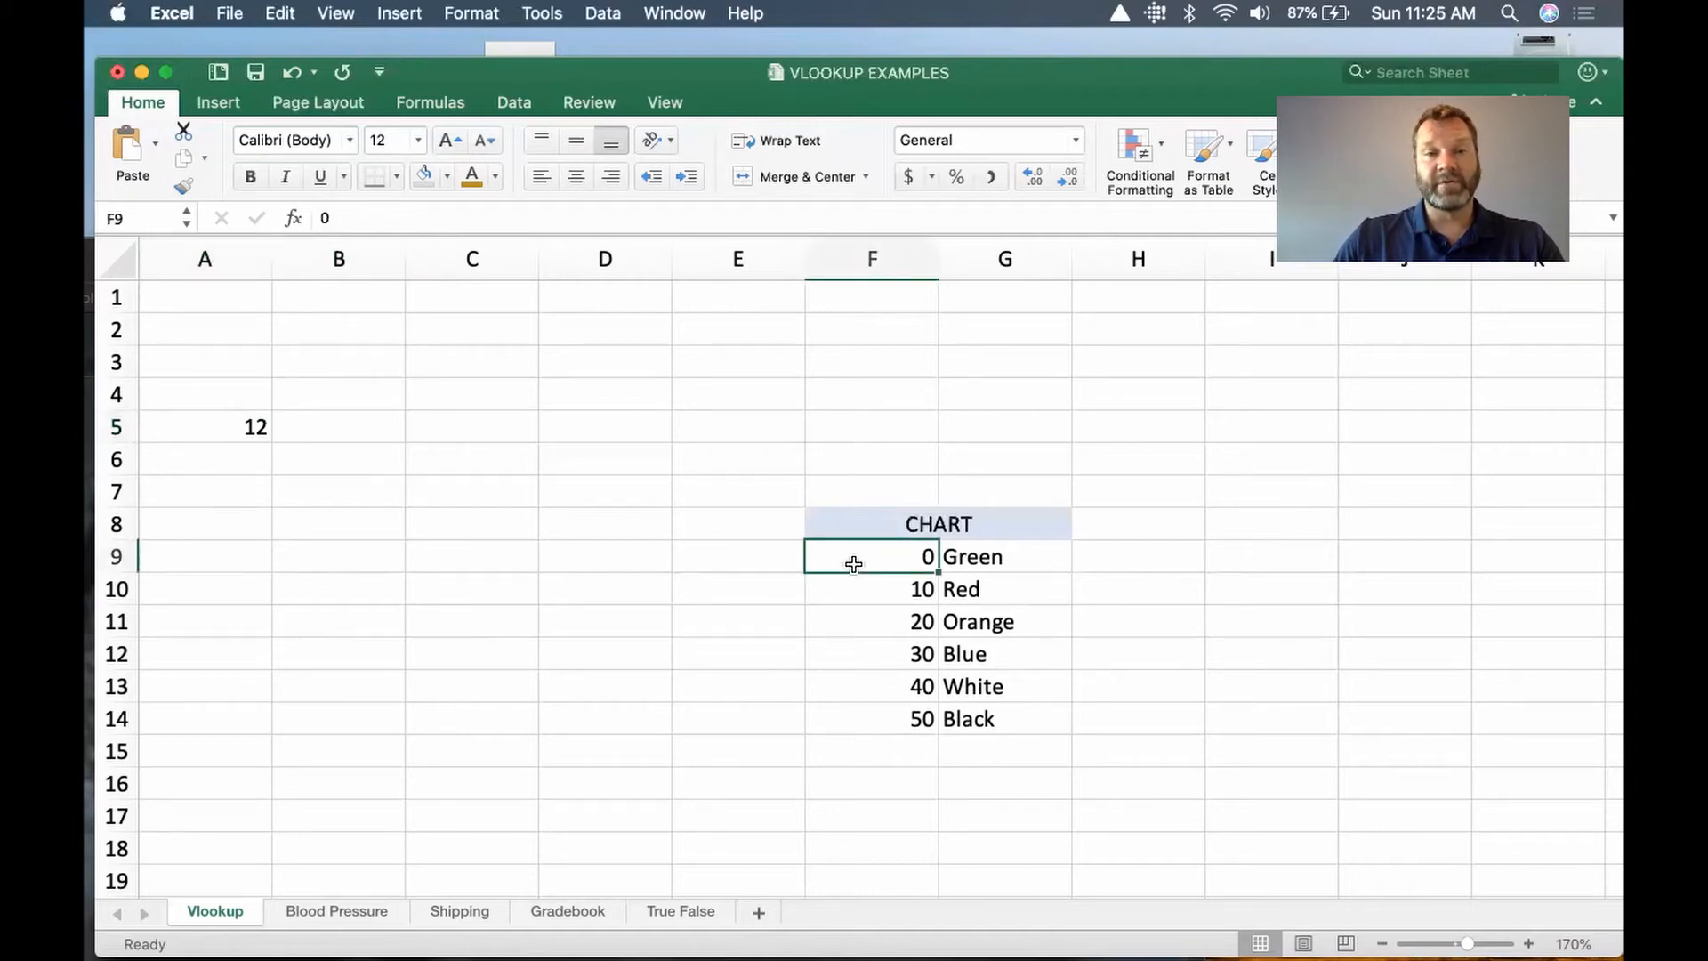
{"action": "left_click", "coordinate": [1023, 719]}
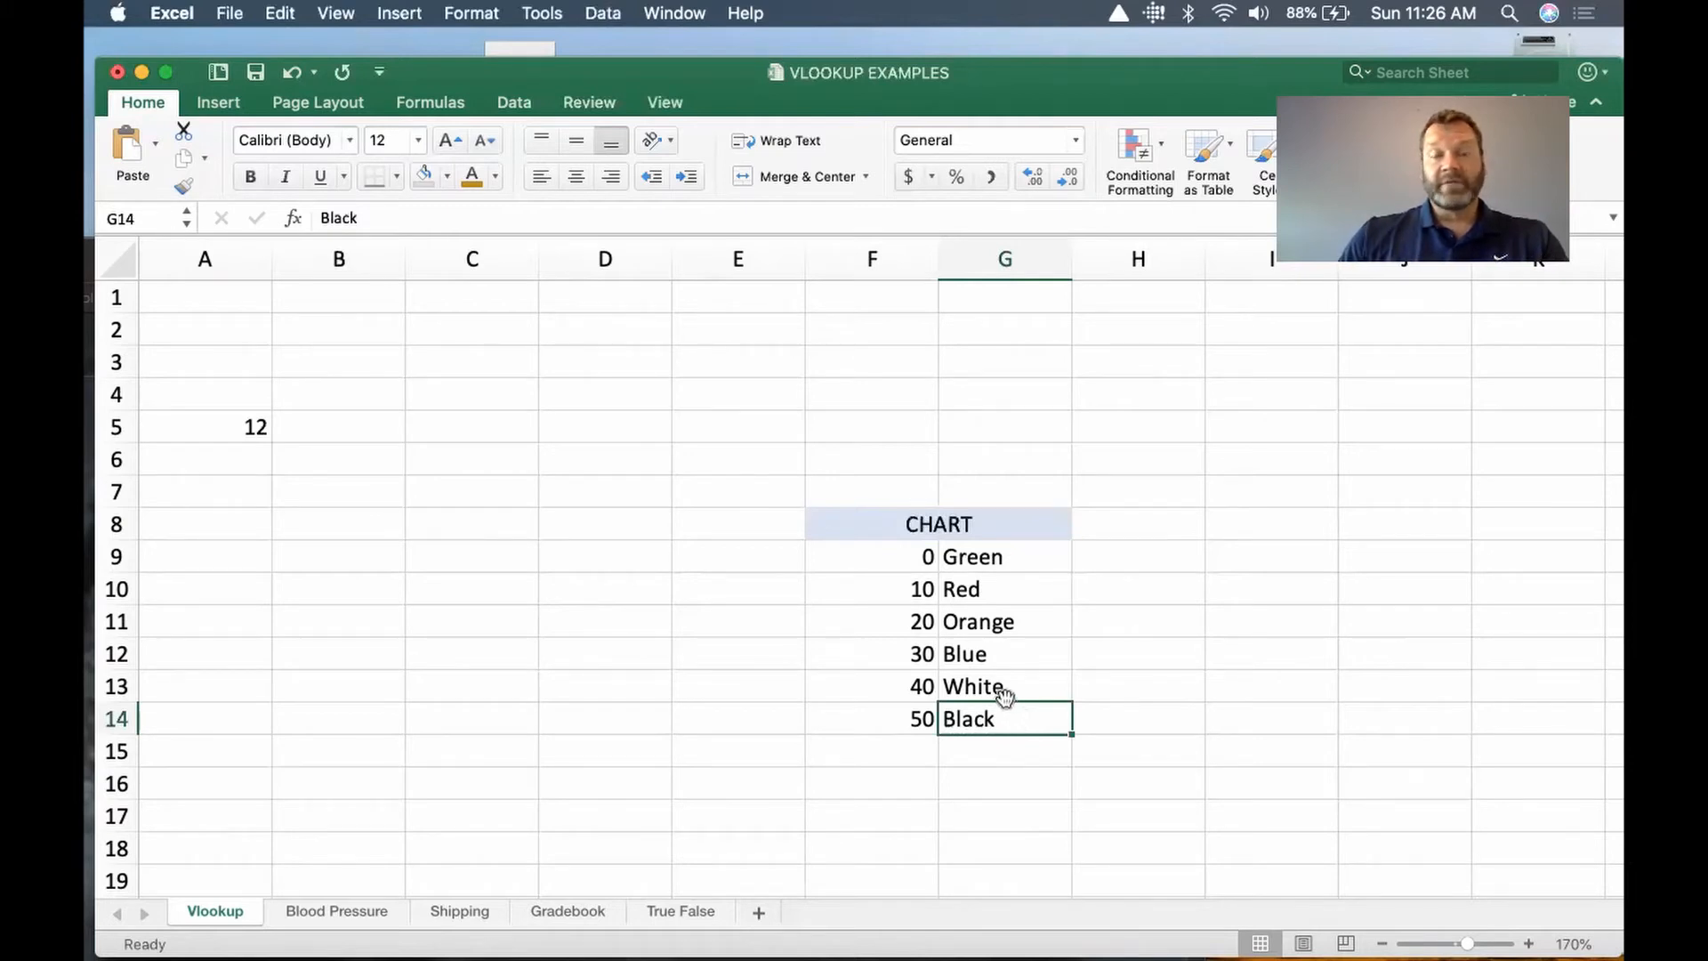
Step: Begin a VLOOKUP formula in B5 with A5 as the lookup value
{"action": "left_click", "coordinate": [316, 425]}
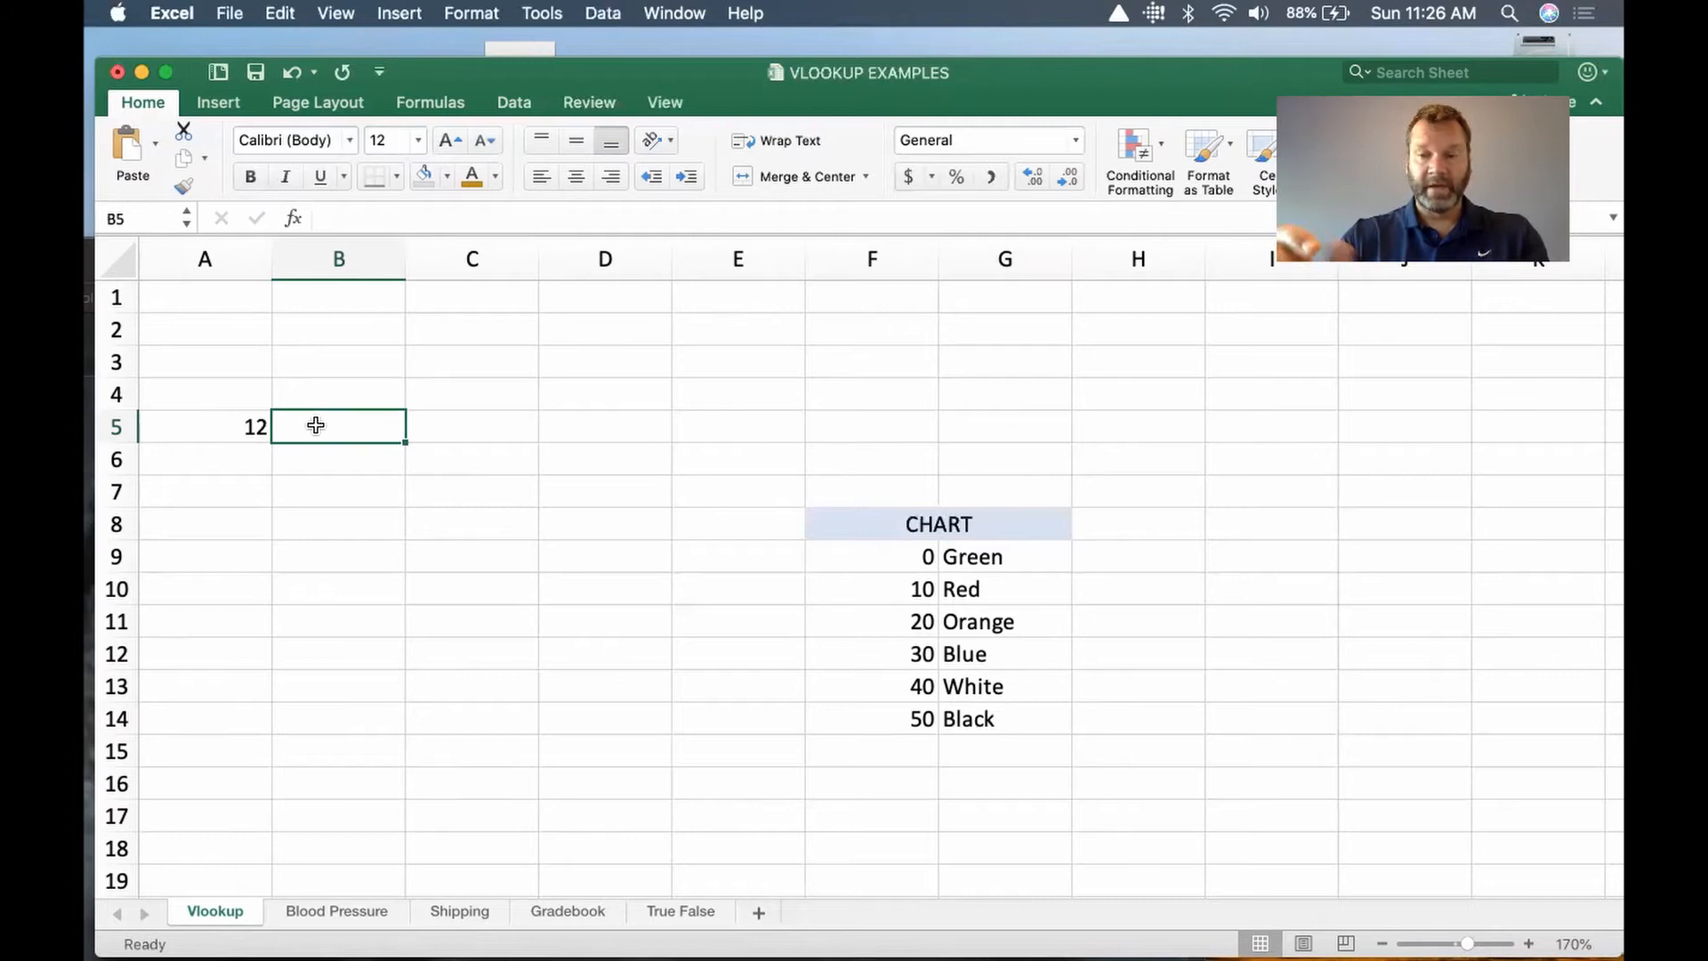
{"action": "type", "text": "="}
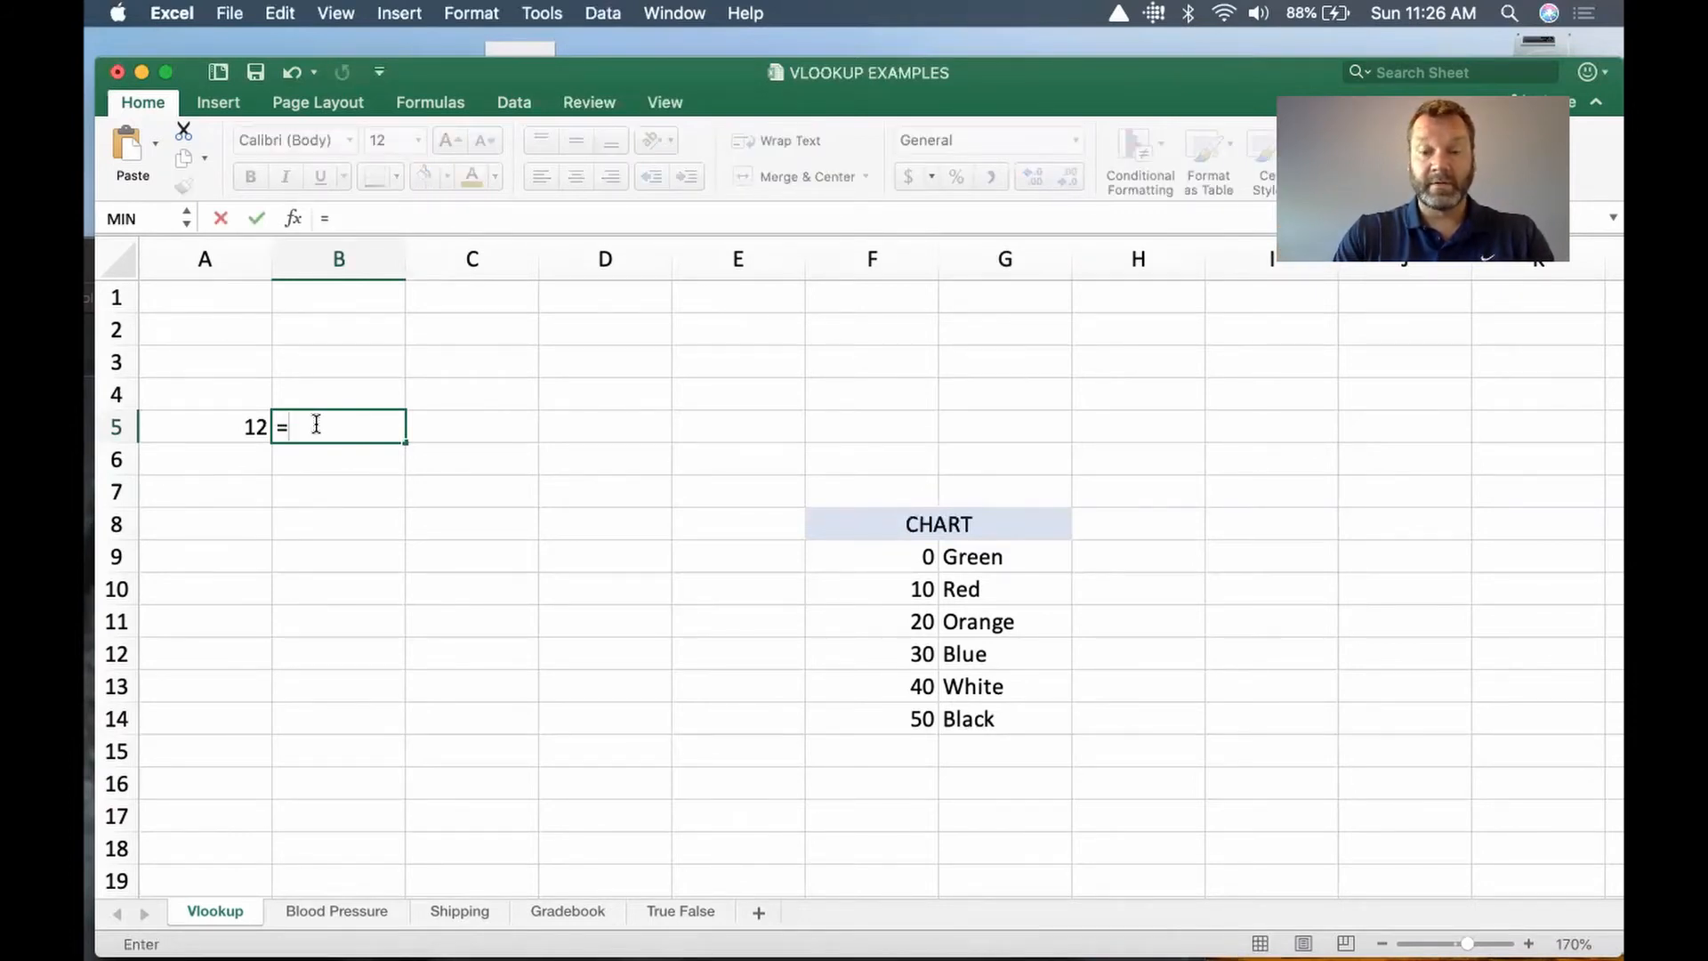
{"action": "type", "text": "v"}
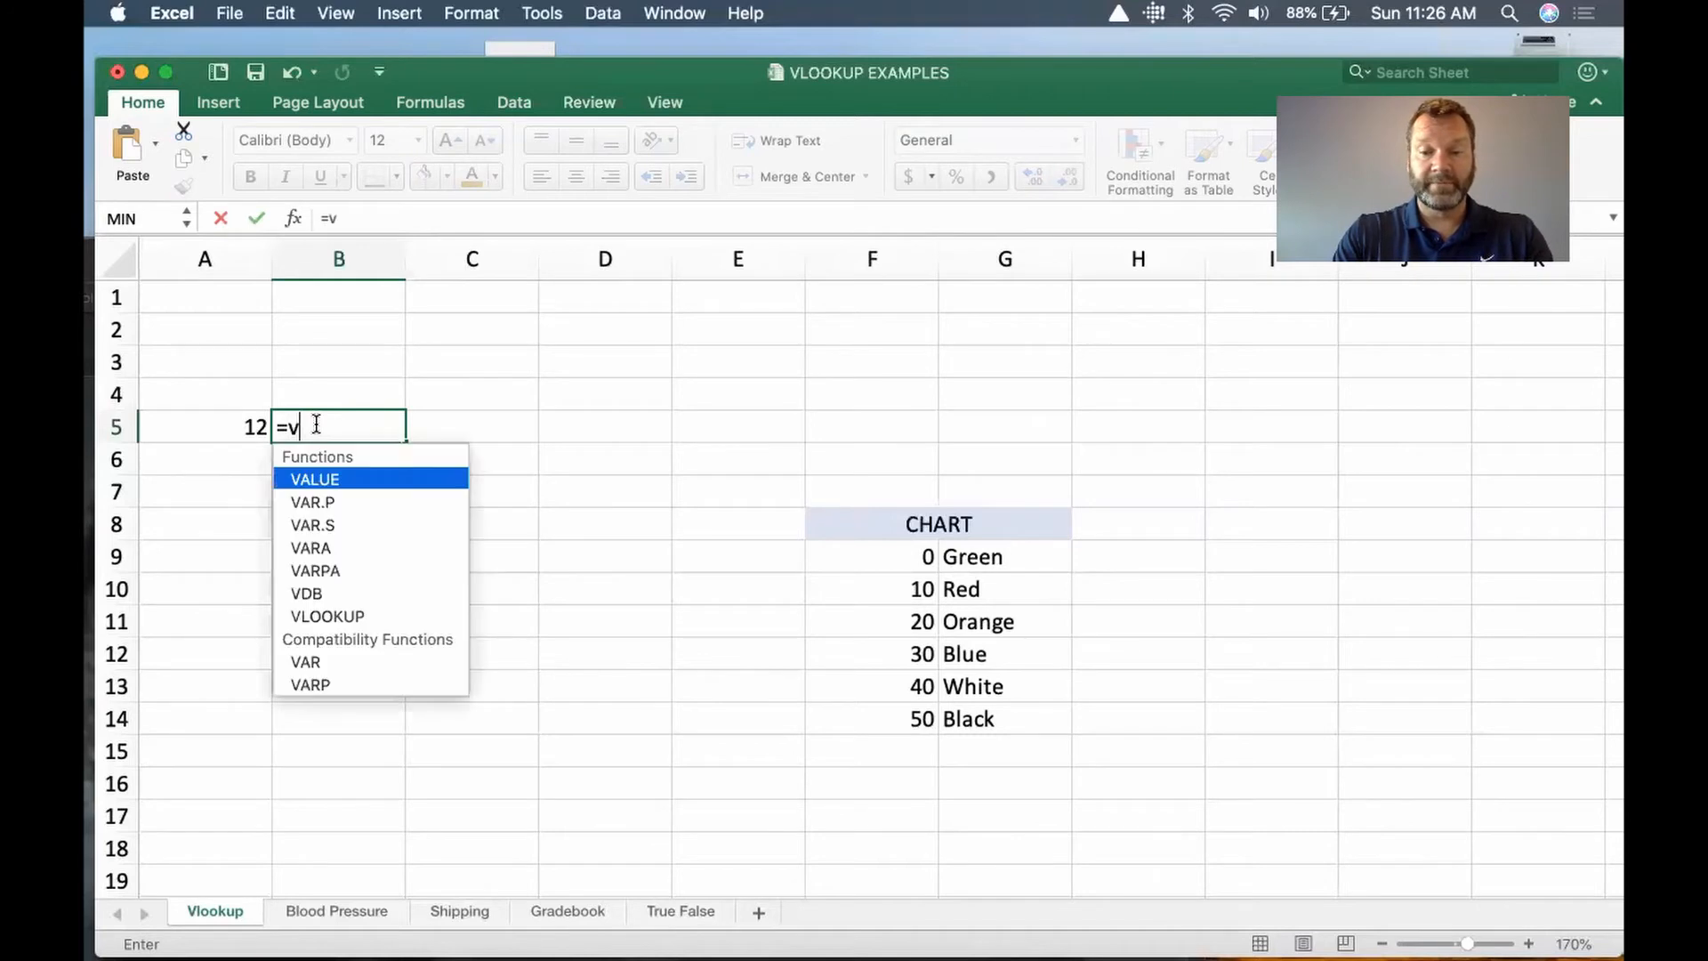
{"action": "type", "text": "lookup"}
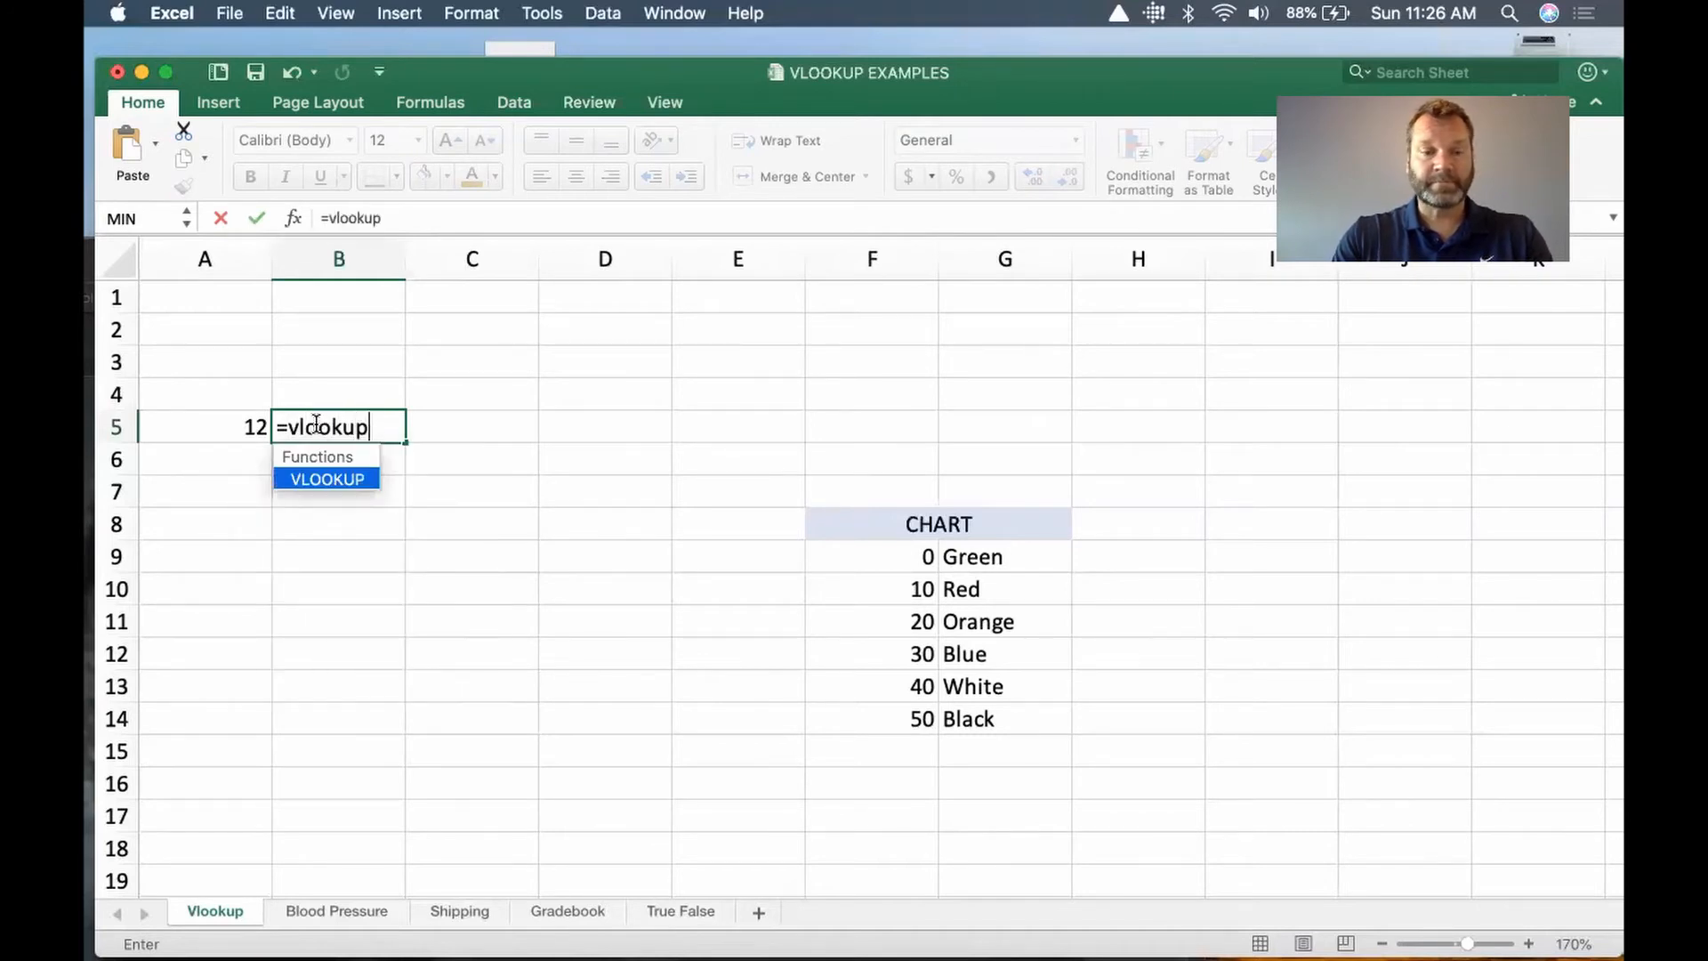
{"action": "type", "text": "("}
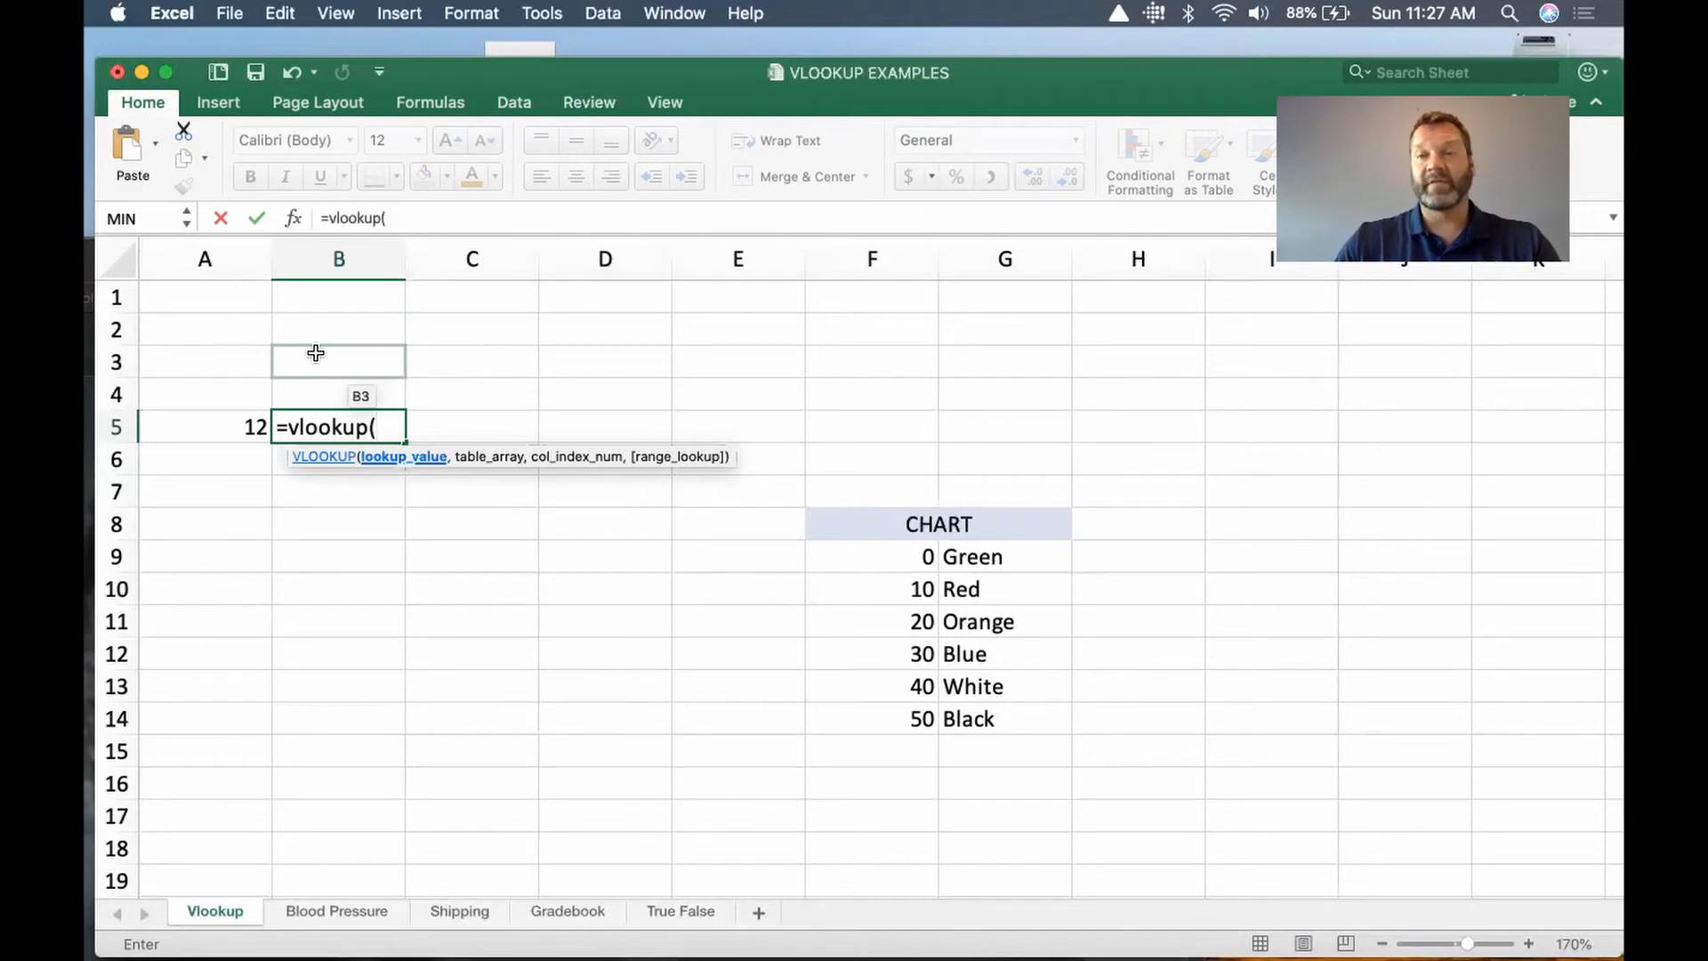
{"action": "left_click", "coordinate": [212, 428]}
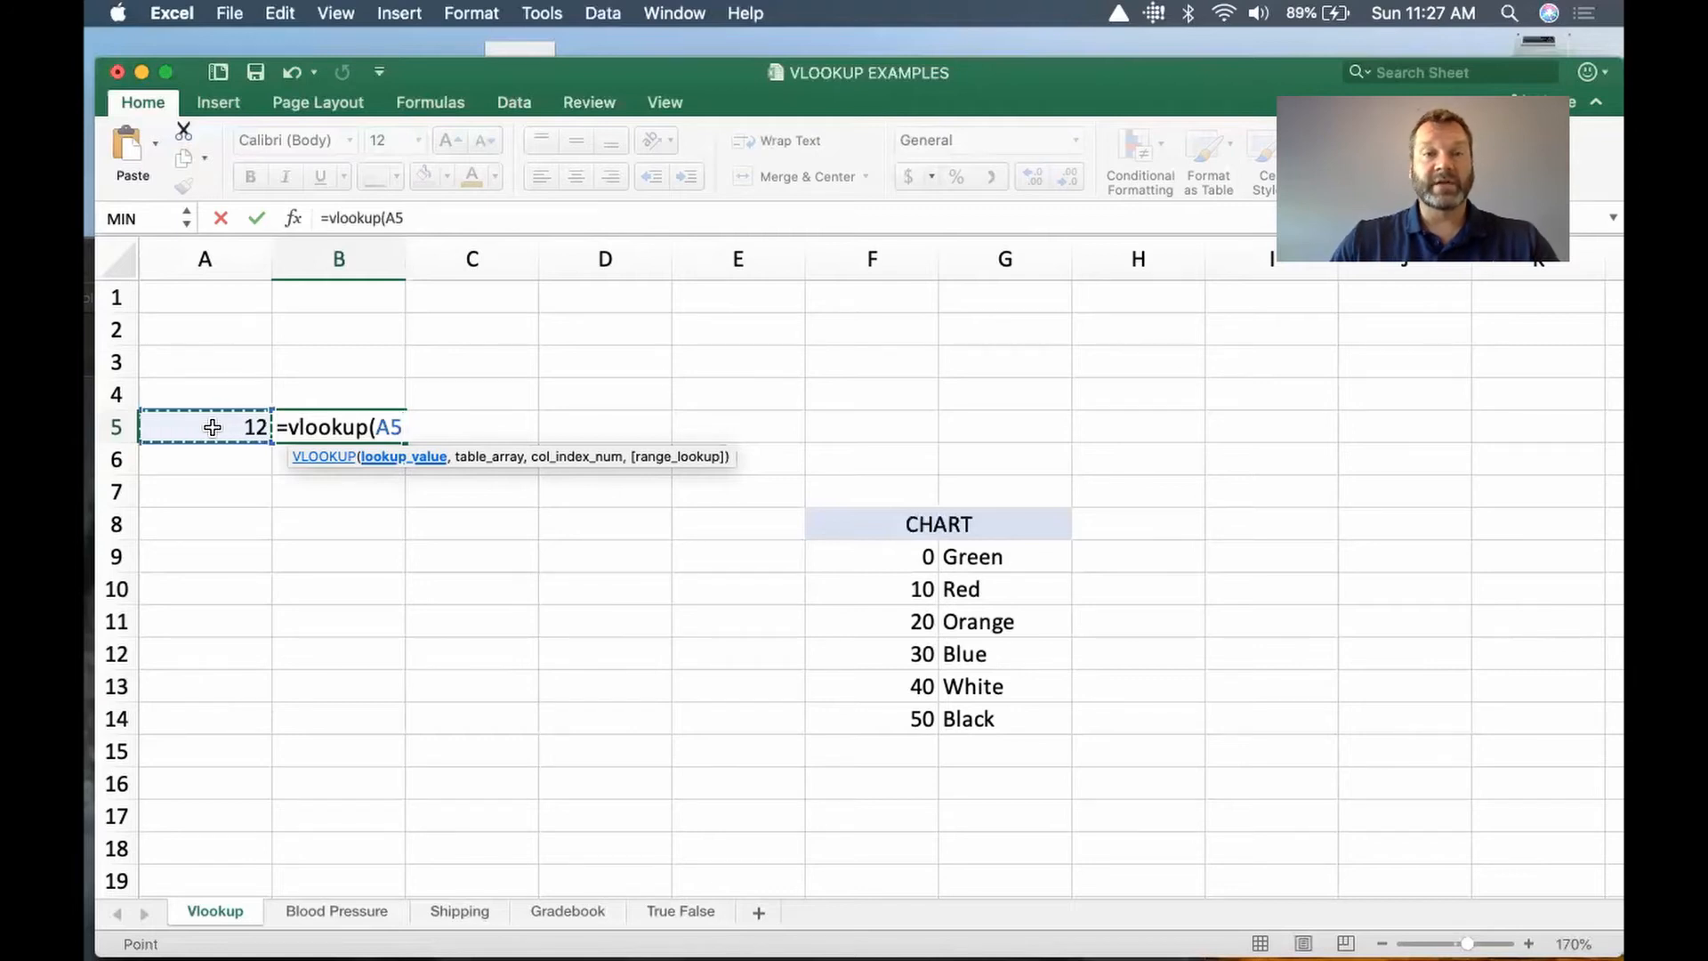
{"action": "type", "text": ","}
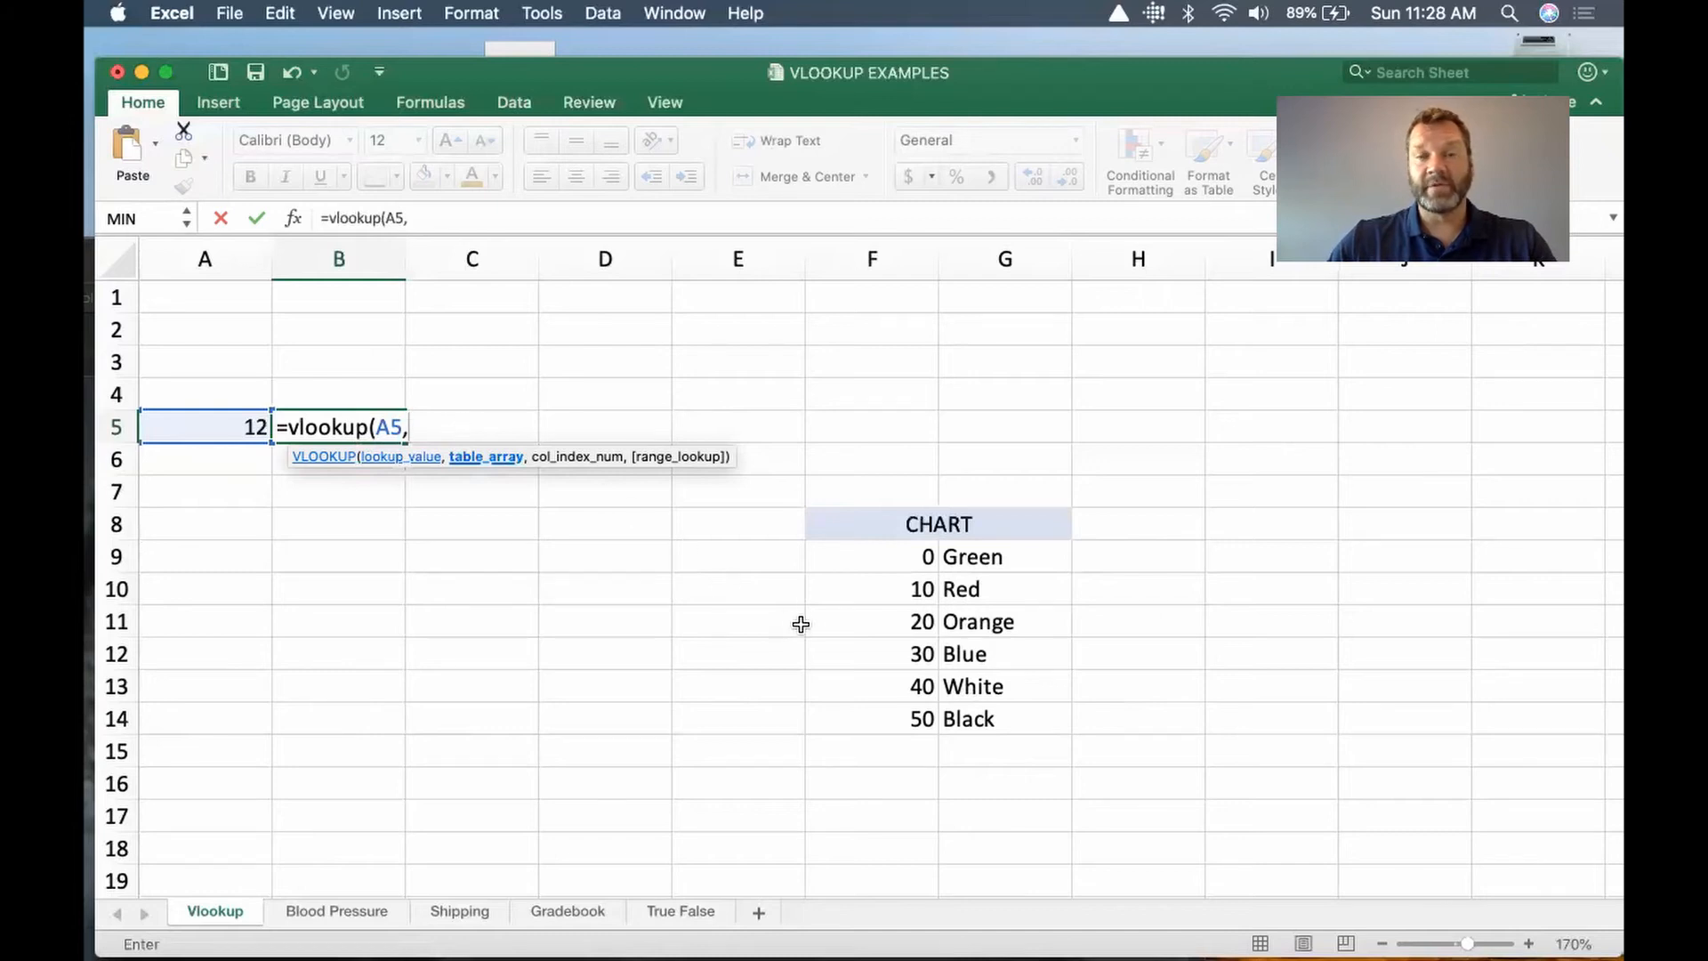
Step: Complete the B5 formula with the chart range F9:G14 as table array and 2 as column index
{"action": "left_click", "coordinate": [880, 557]}
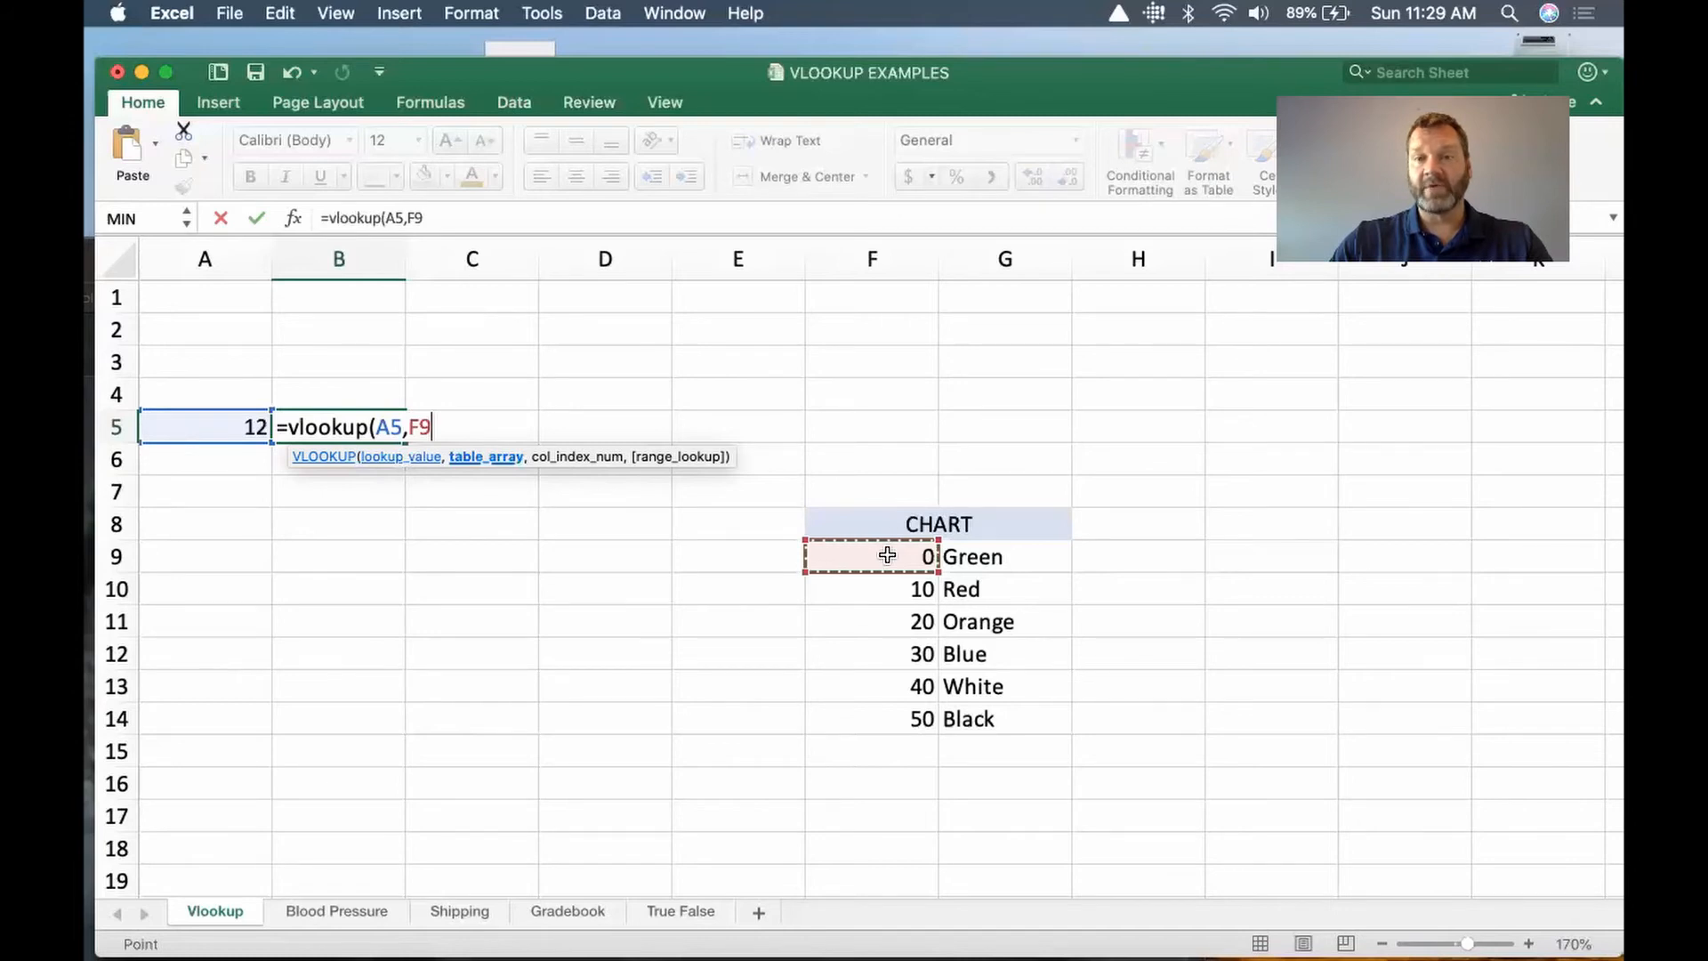
{"action": "left_click_drag", "start_coordinate": [941, 557], "coordinate": [987, 712]}
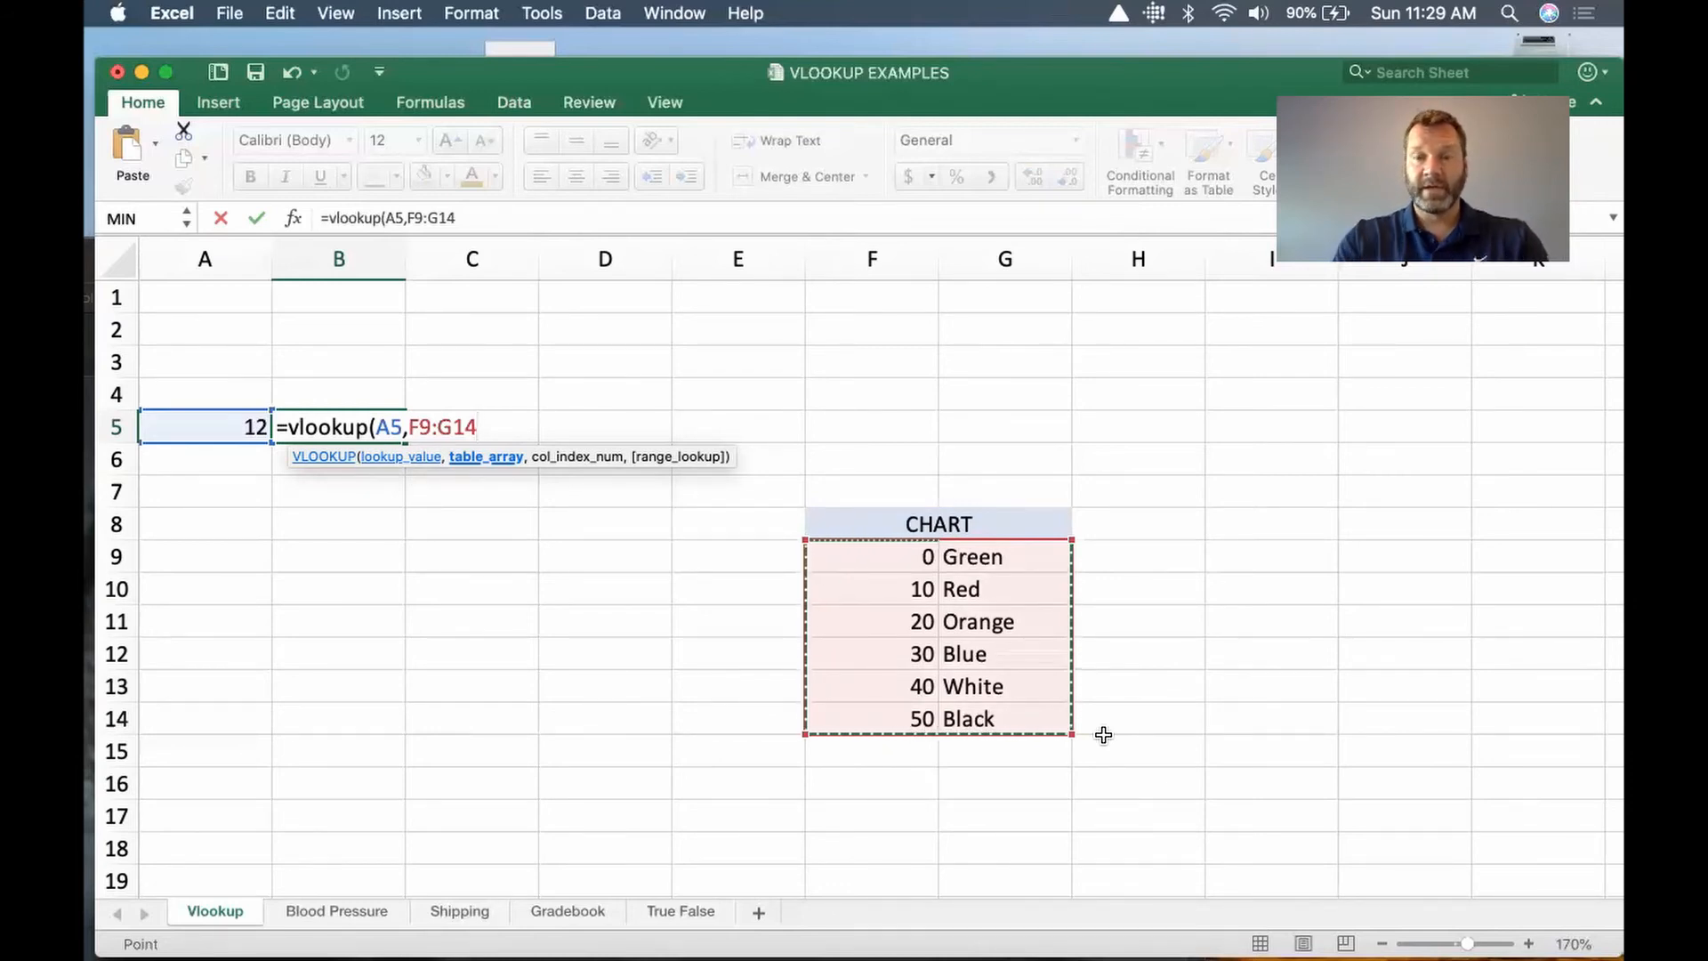
{"action": "type", "text": ","}
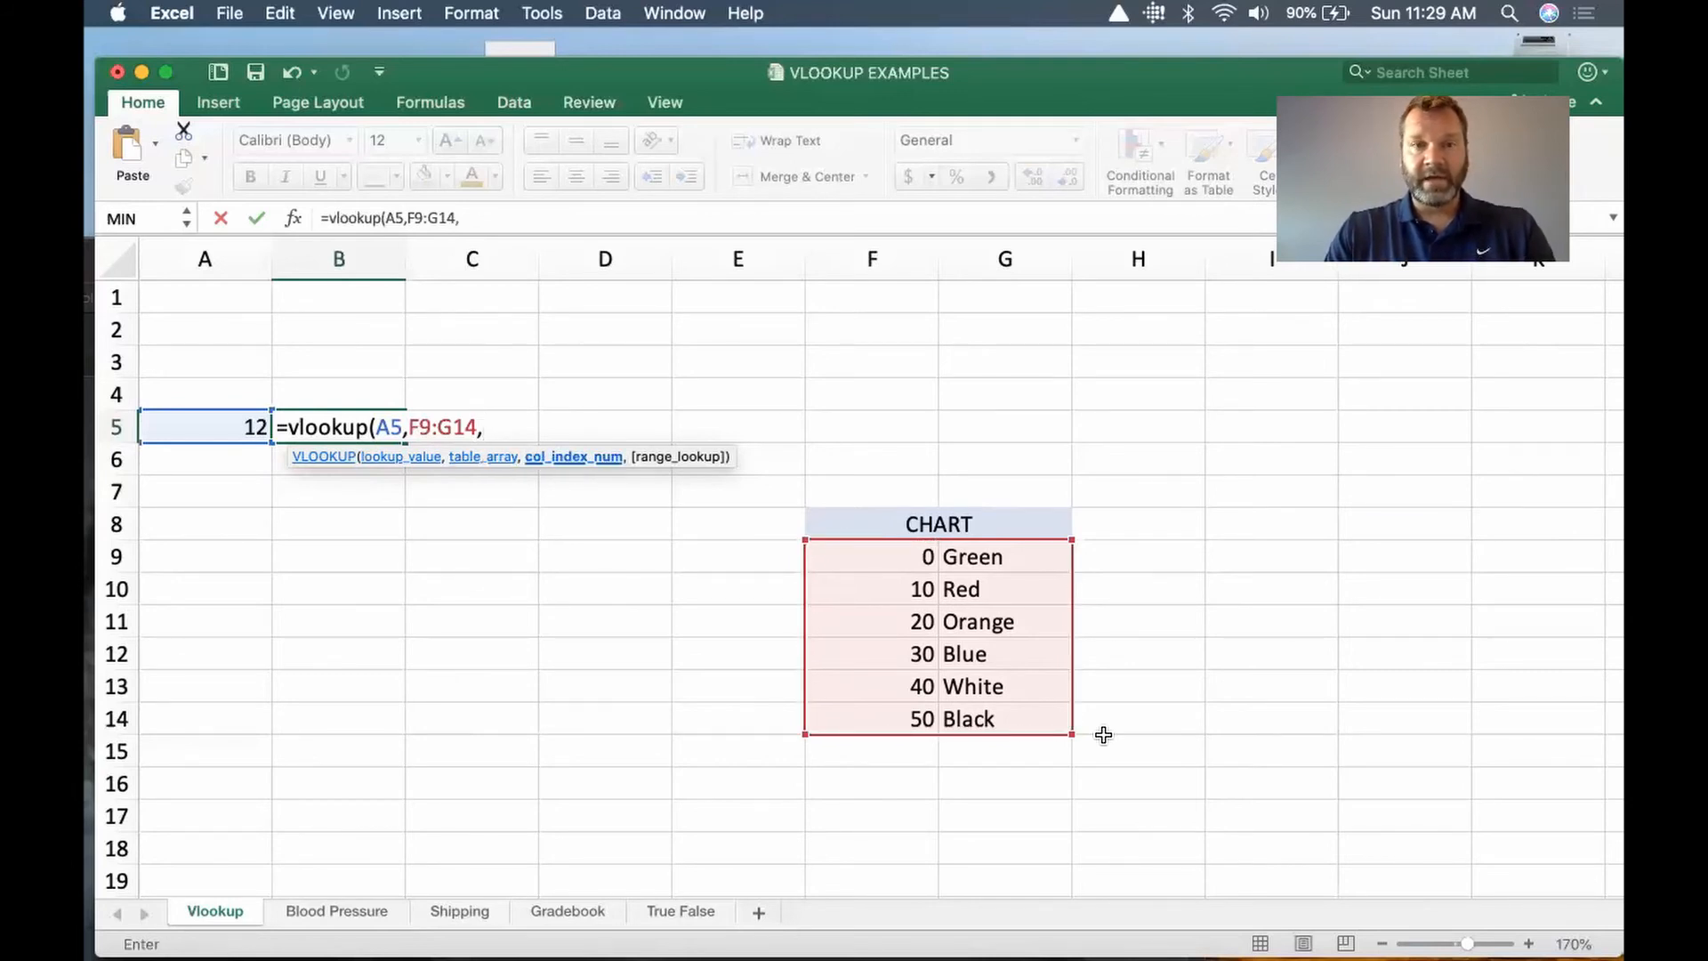
{"action": "type", "text": "2"}
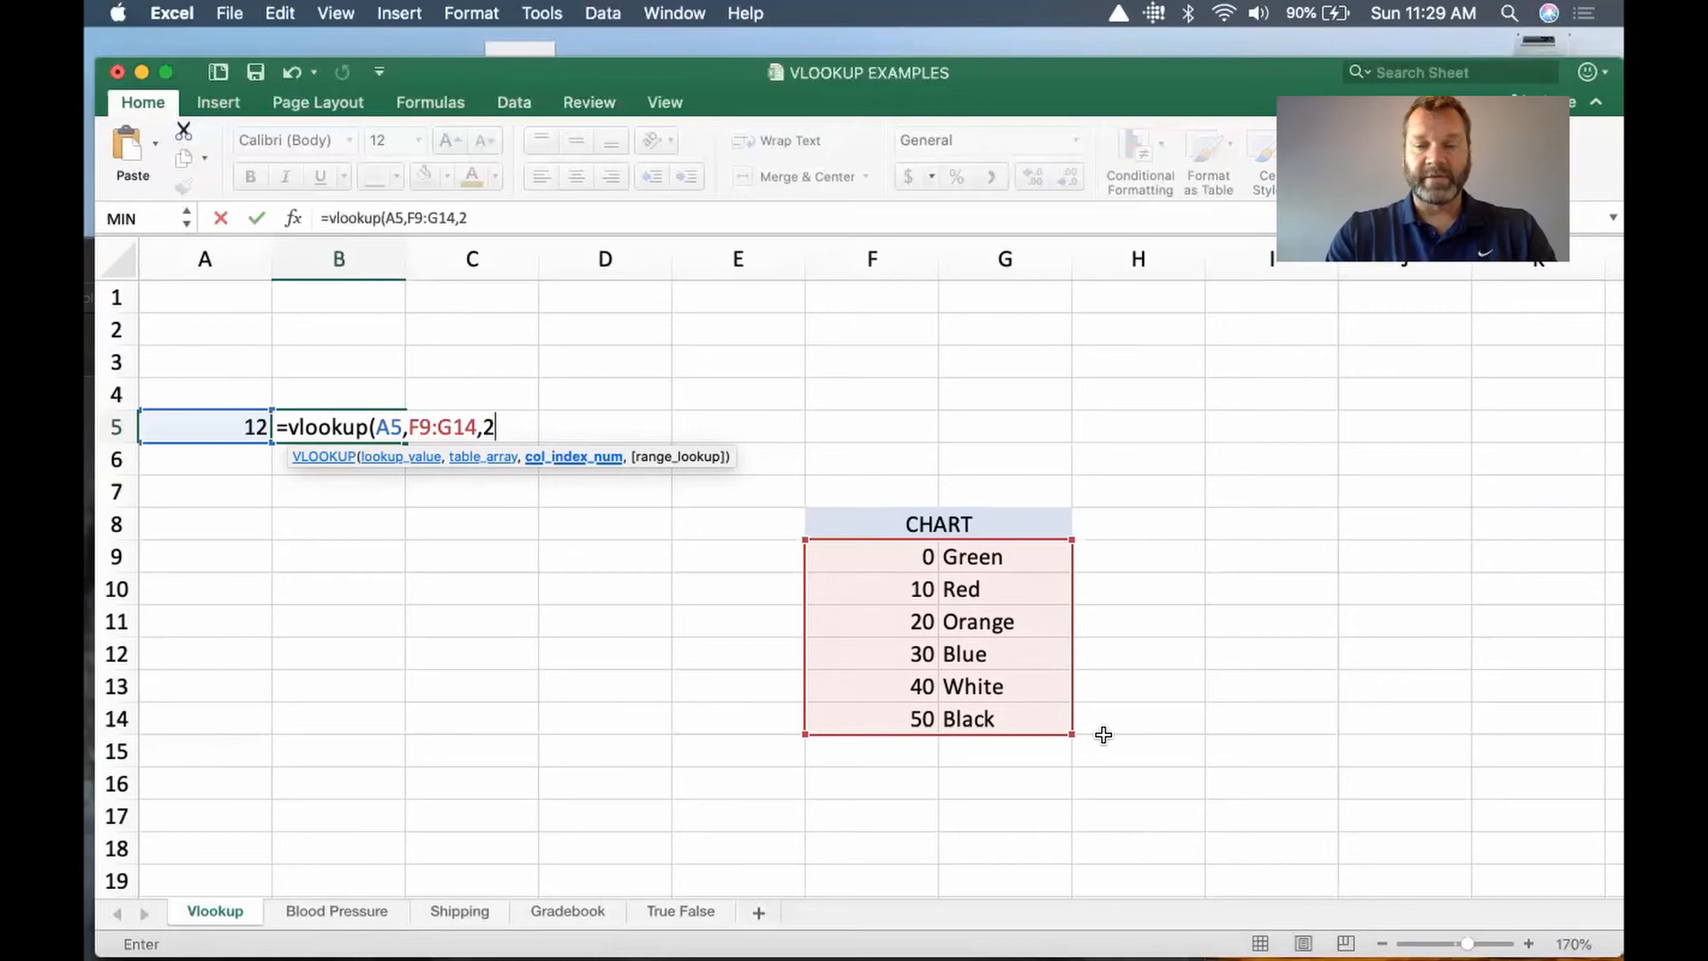
{"action": "type", "text": ")"}
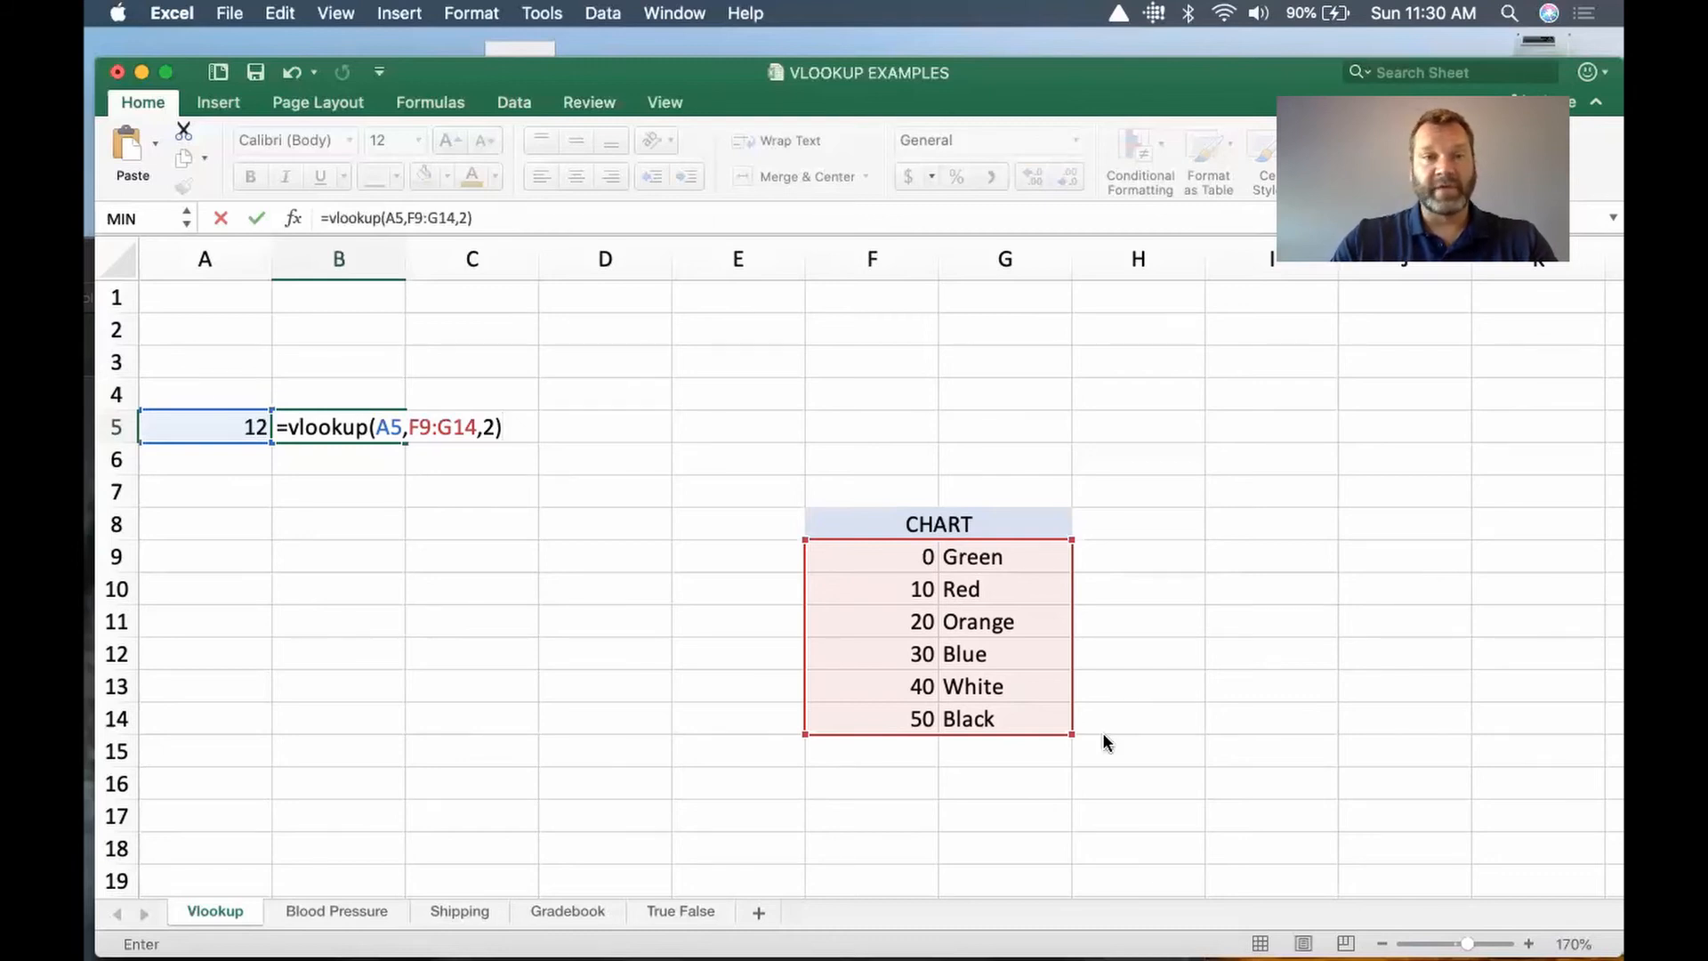
{"action": "key", "text": "Return"}
Step: Enter the additional lookup values 5, 34 and 42 in cells A6 to A8
{"action": "left_click", "coordinate": [235, 468]}
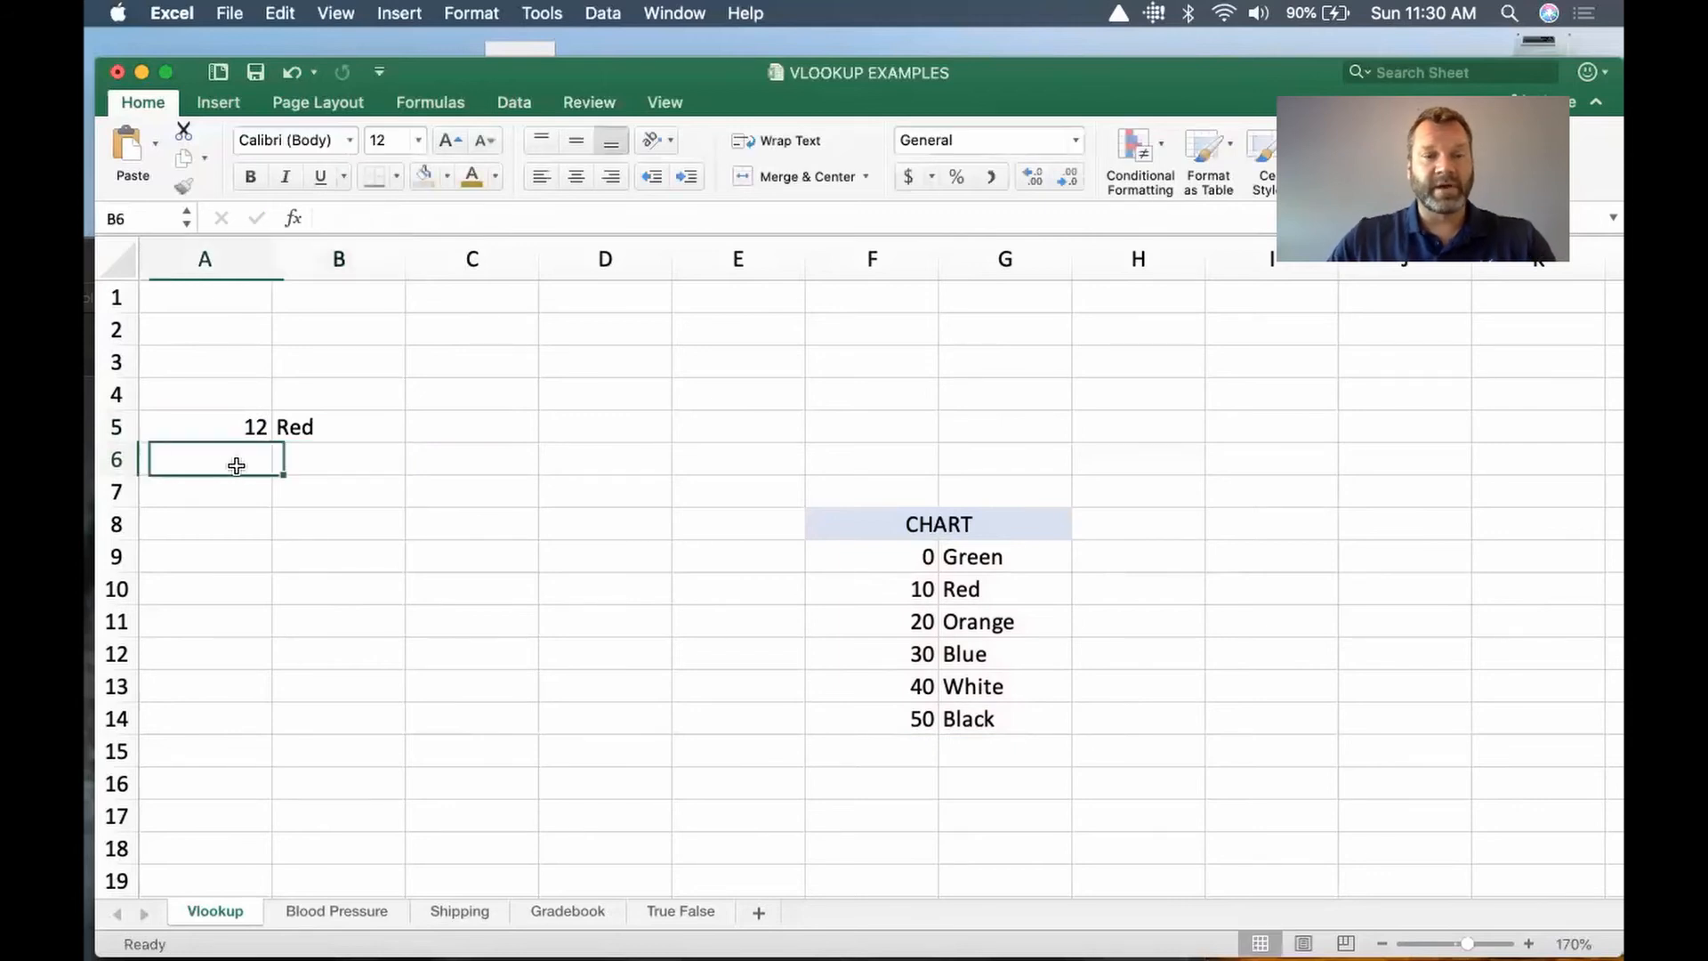
{"action": "type", "text": "5"}
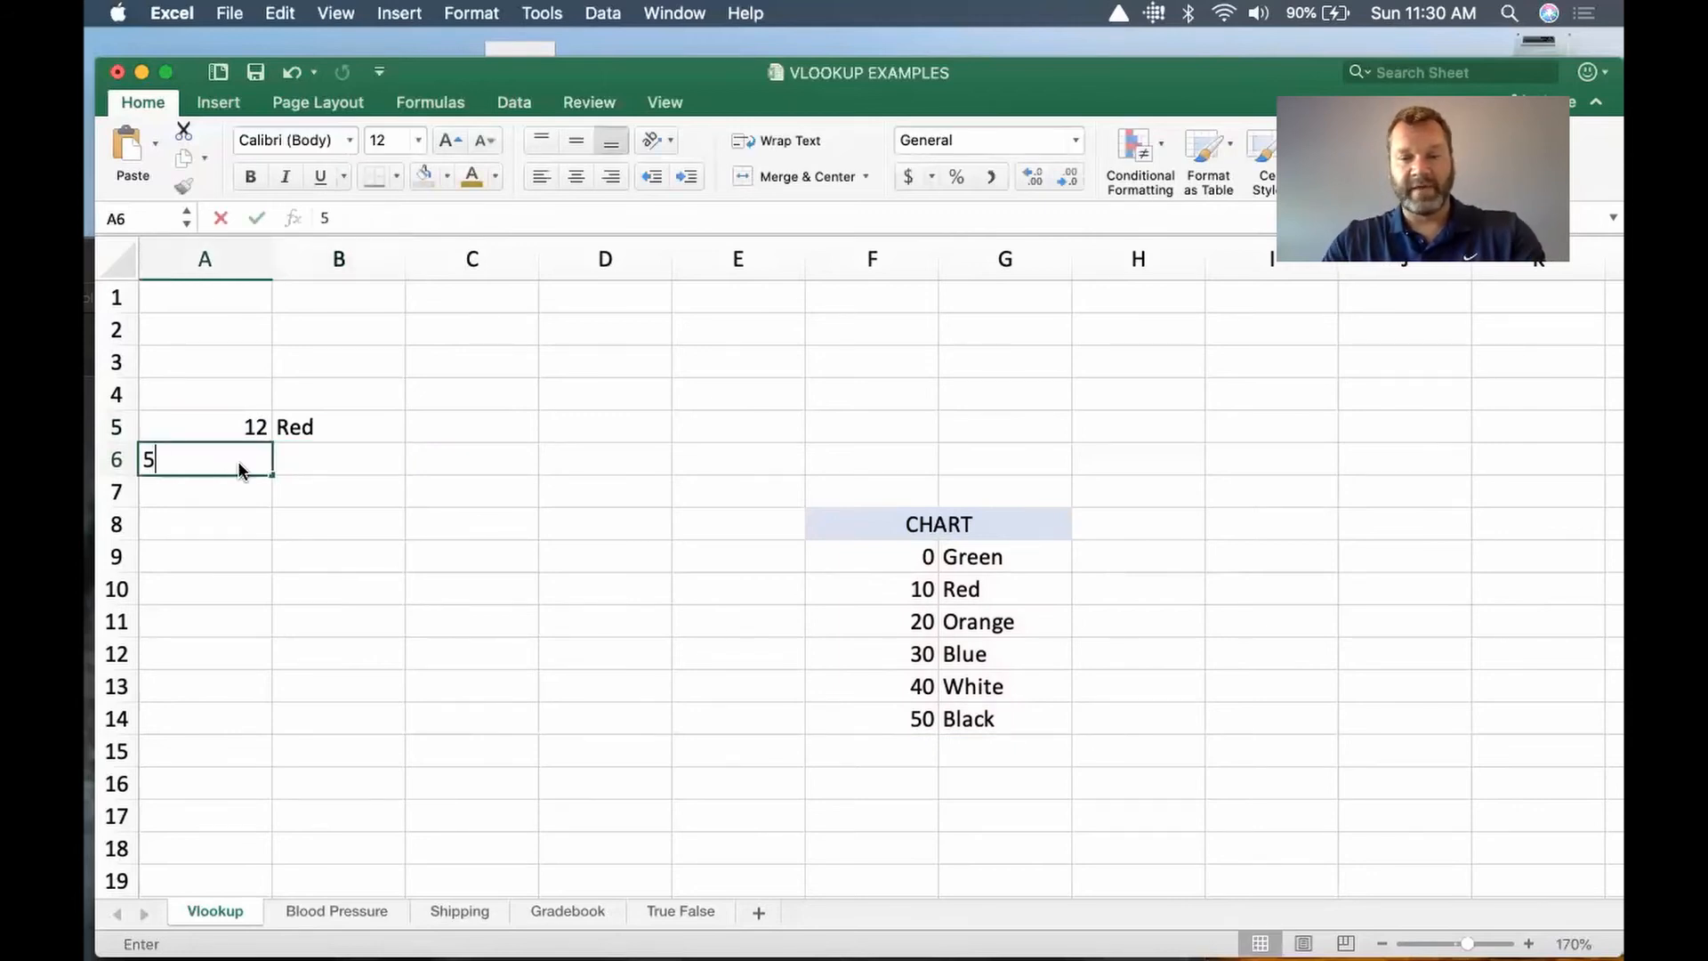
{"action": "key", "text": "Return"}
{"action": "type", "text": "34"}
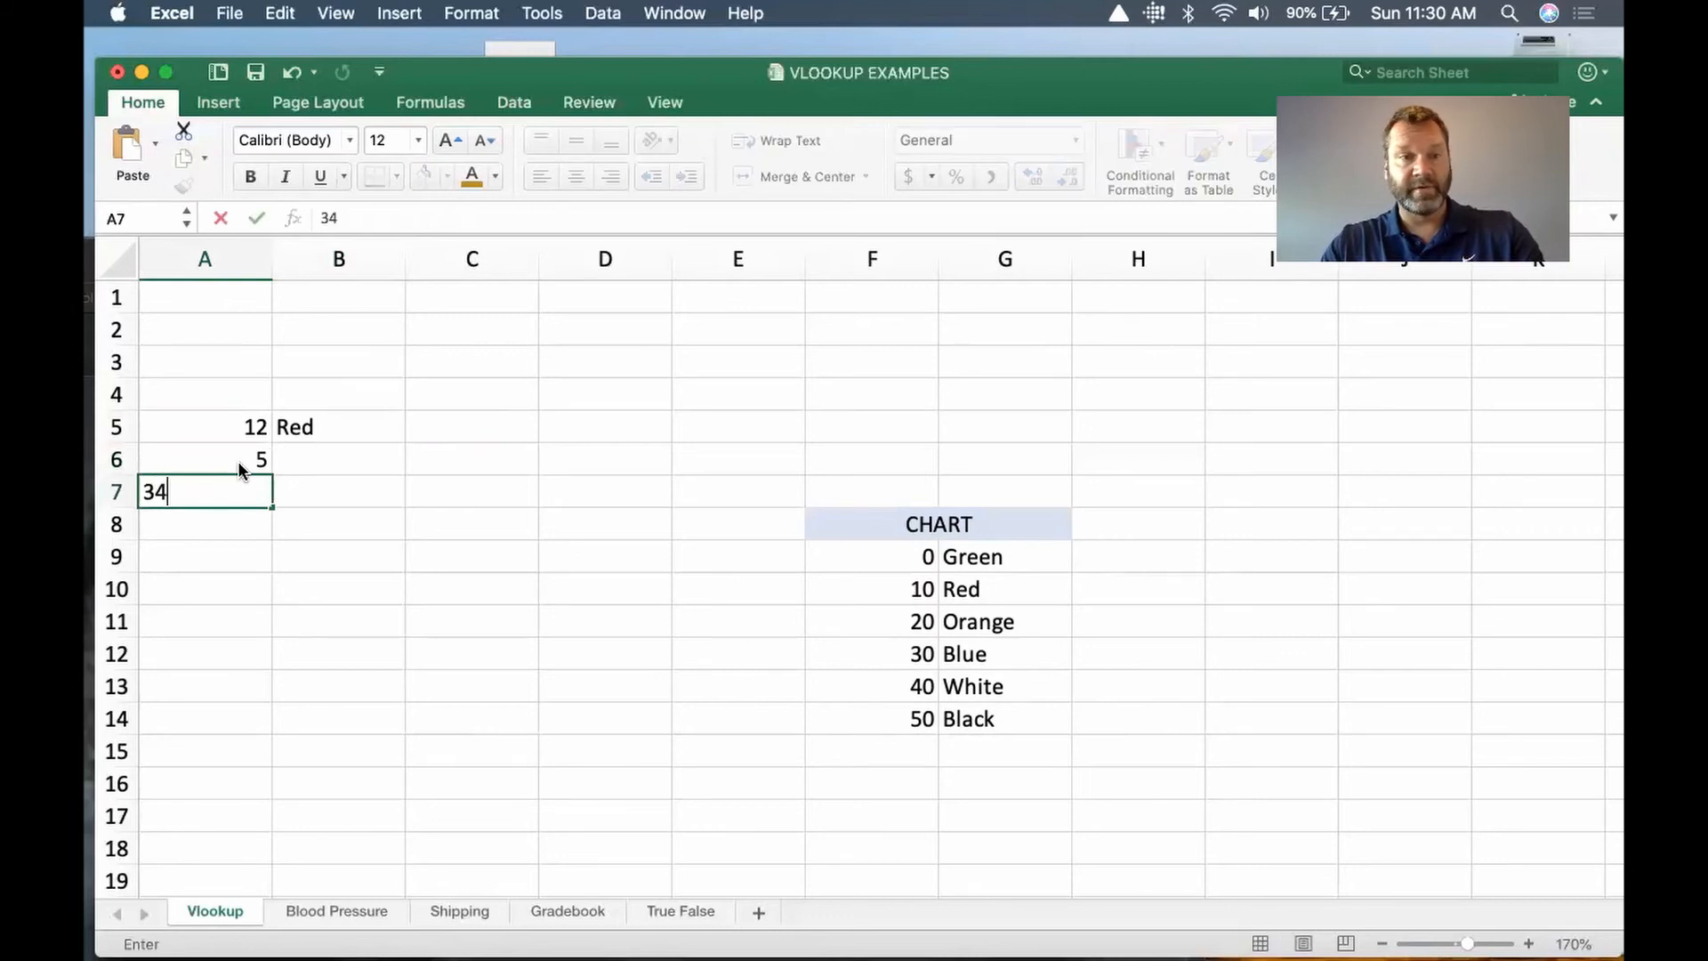
{"action": "key", "text": "Return"}
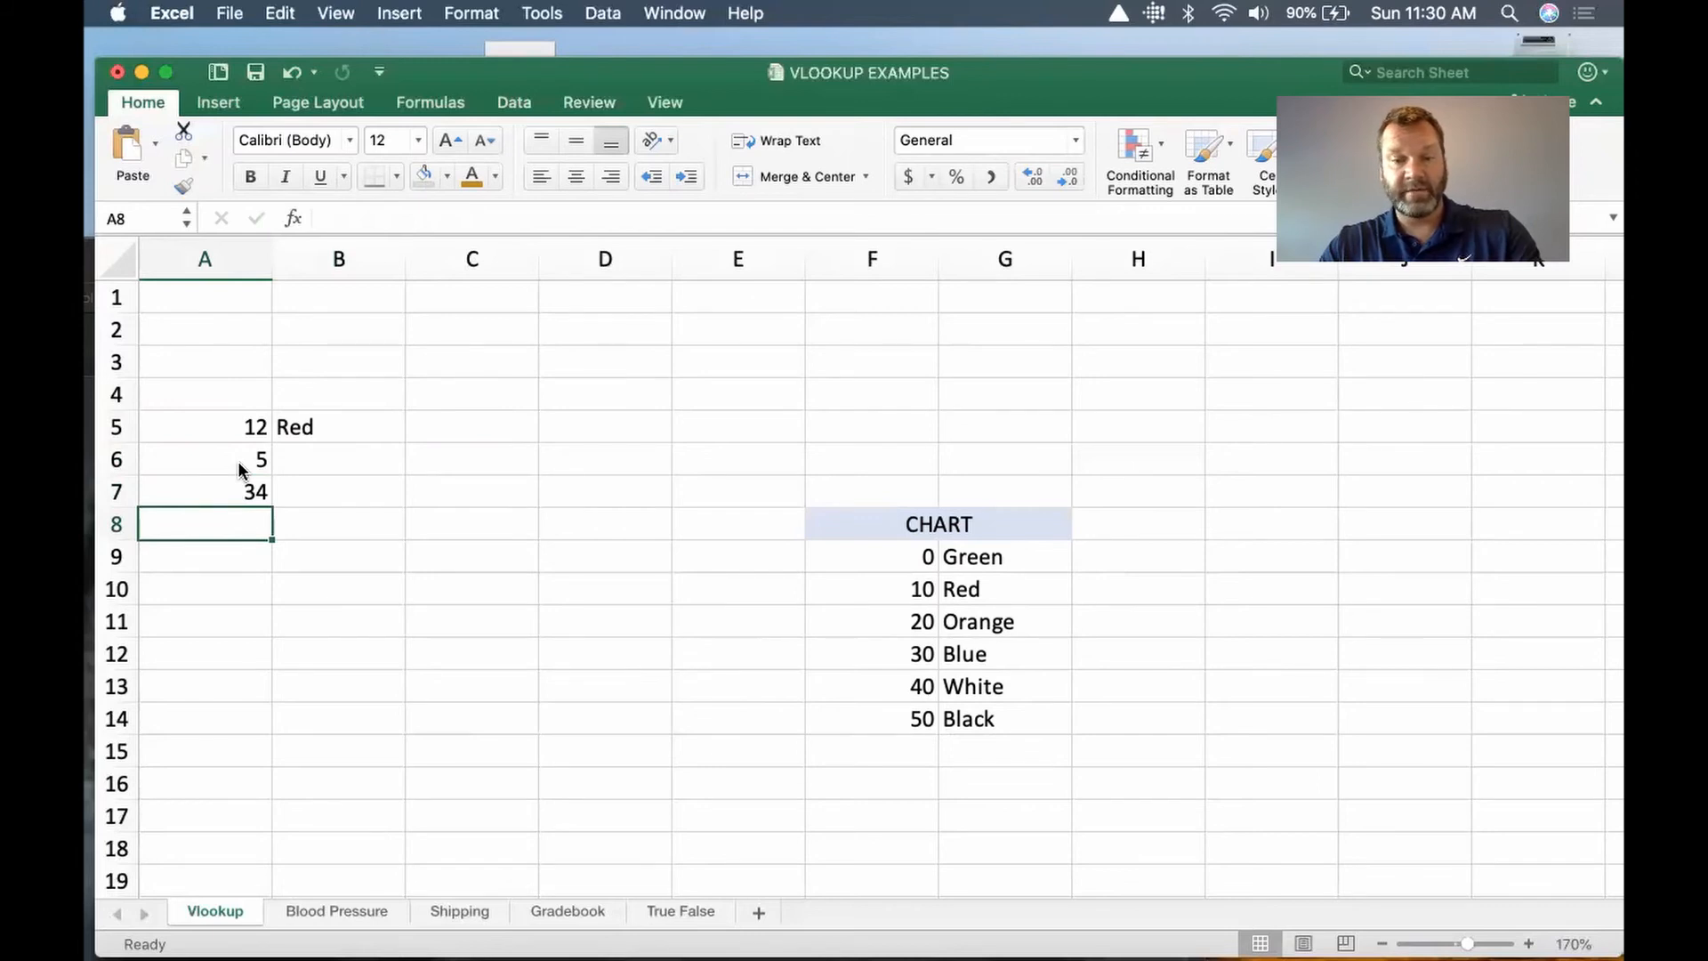
{"action": "type", "text": "42"}
{"action": "key", "text": "Return"}
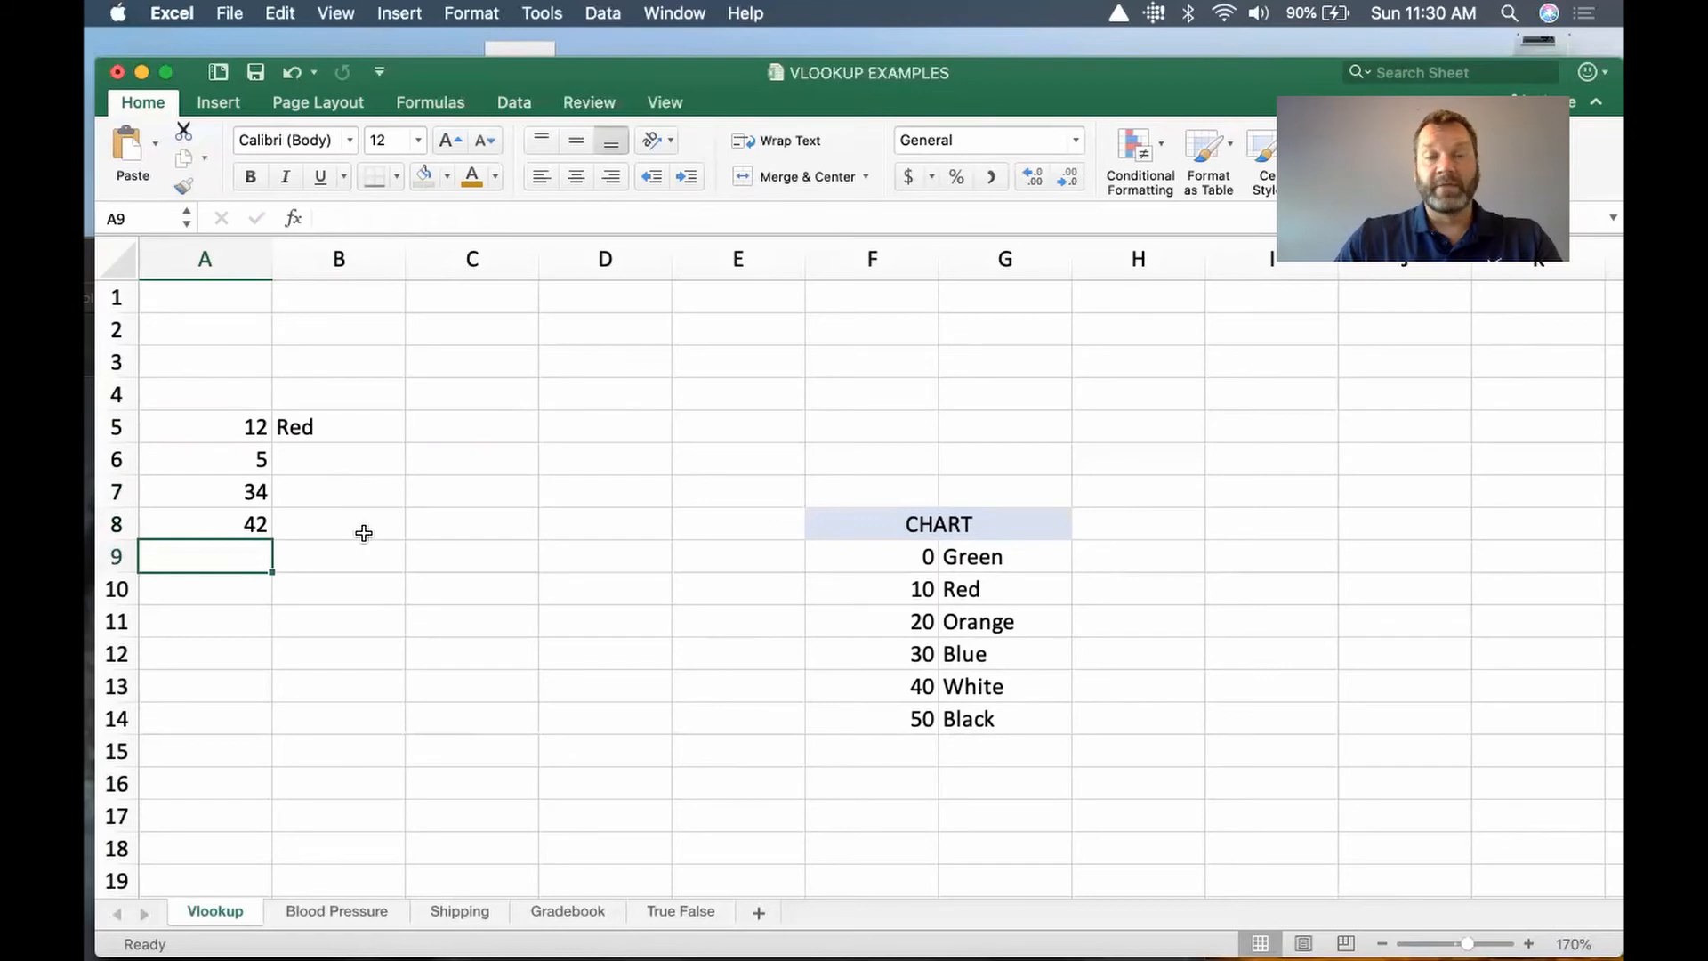
Step: Fill the B5 VLOOKUP formula with its relative table range down through B8
{"action": "left_click", "coordinate": [309, 428]}
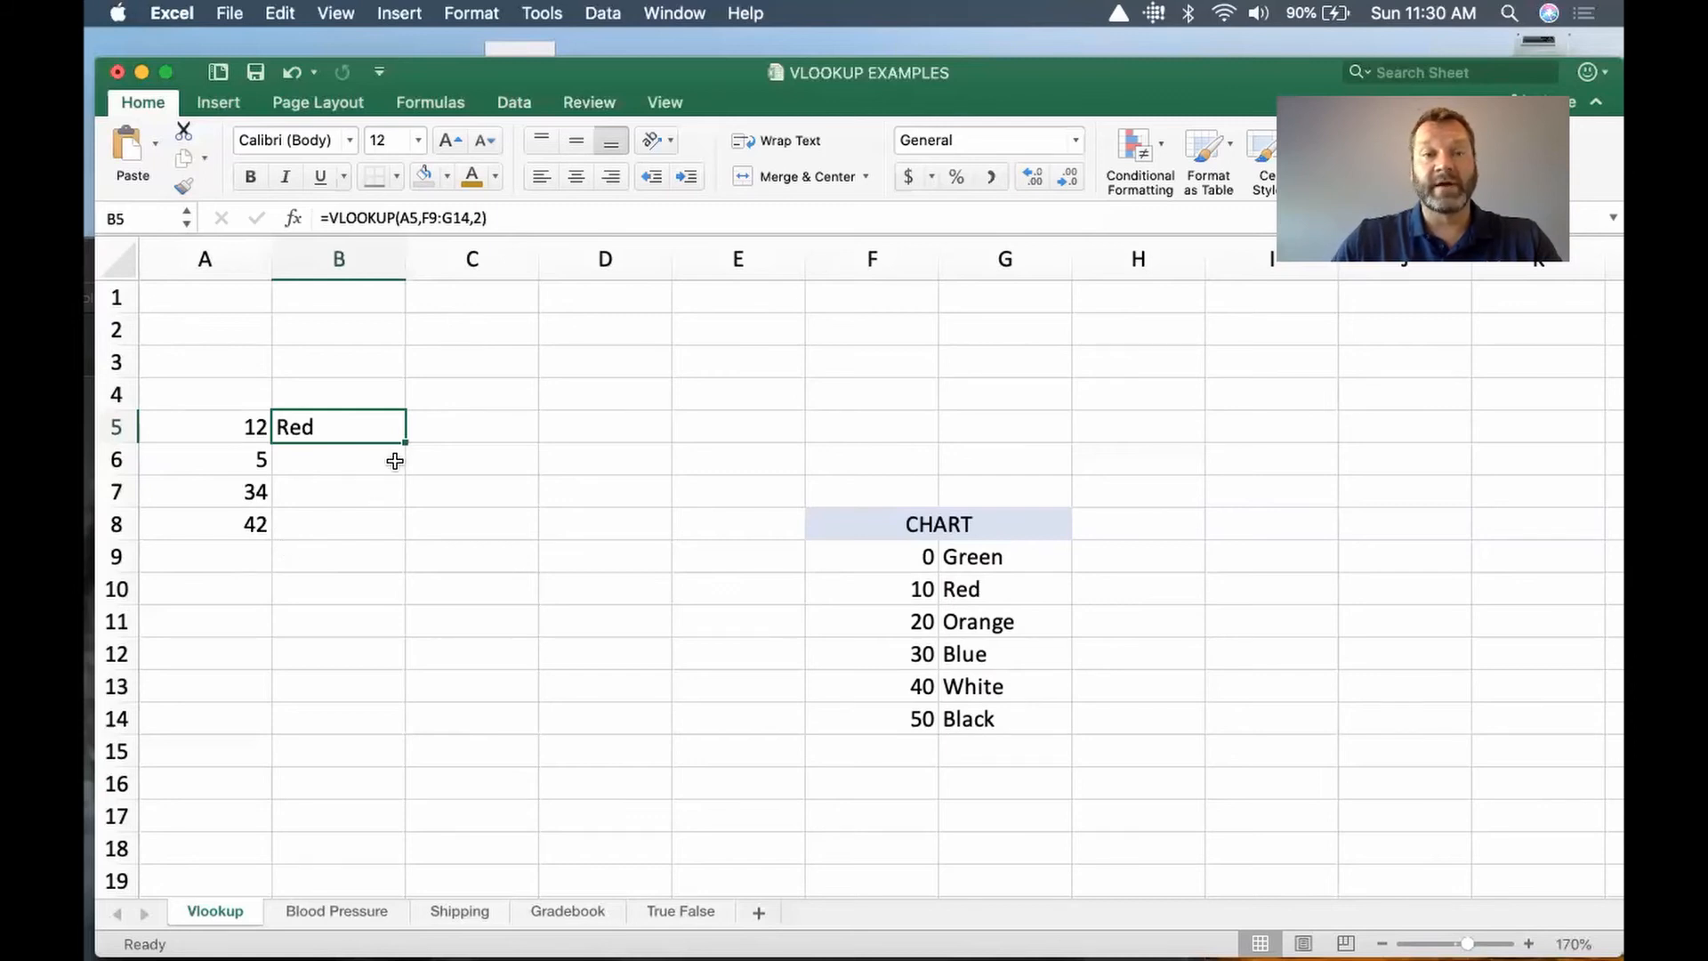
{"action": "left_click_drag", "start_coordinate": [403, 443], "coordinate": [395, 527]}
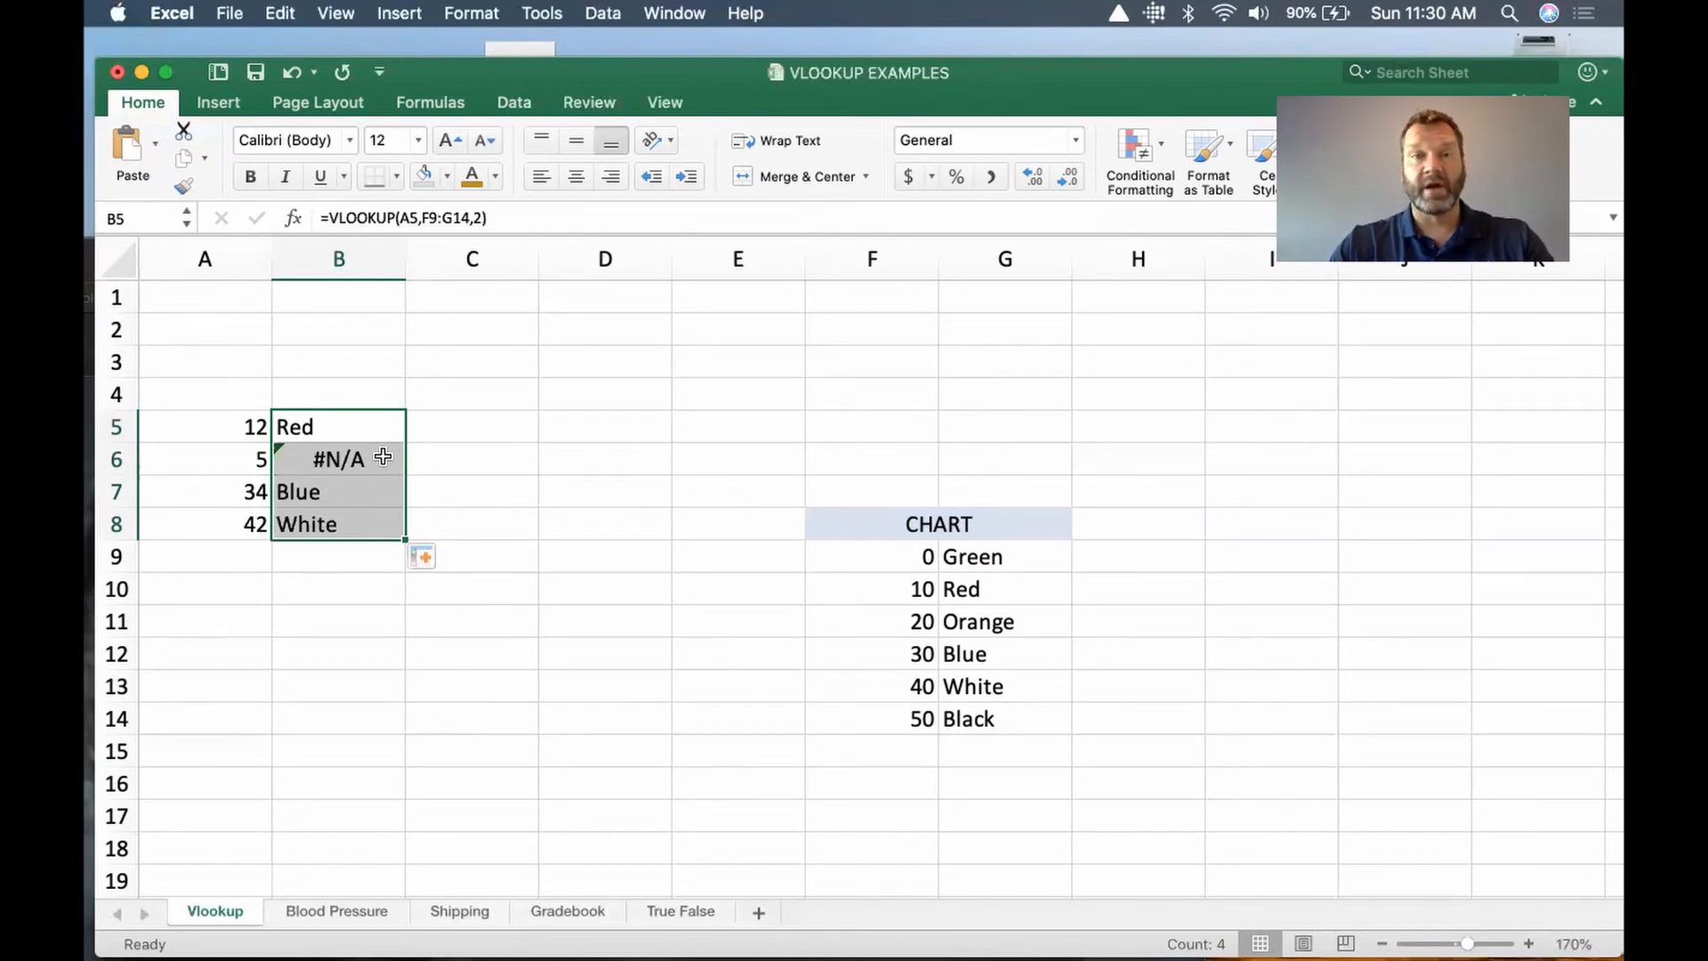
{"action": "left_click", "coordinate": [510, 469]}
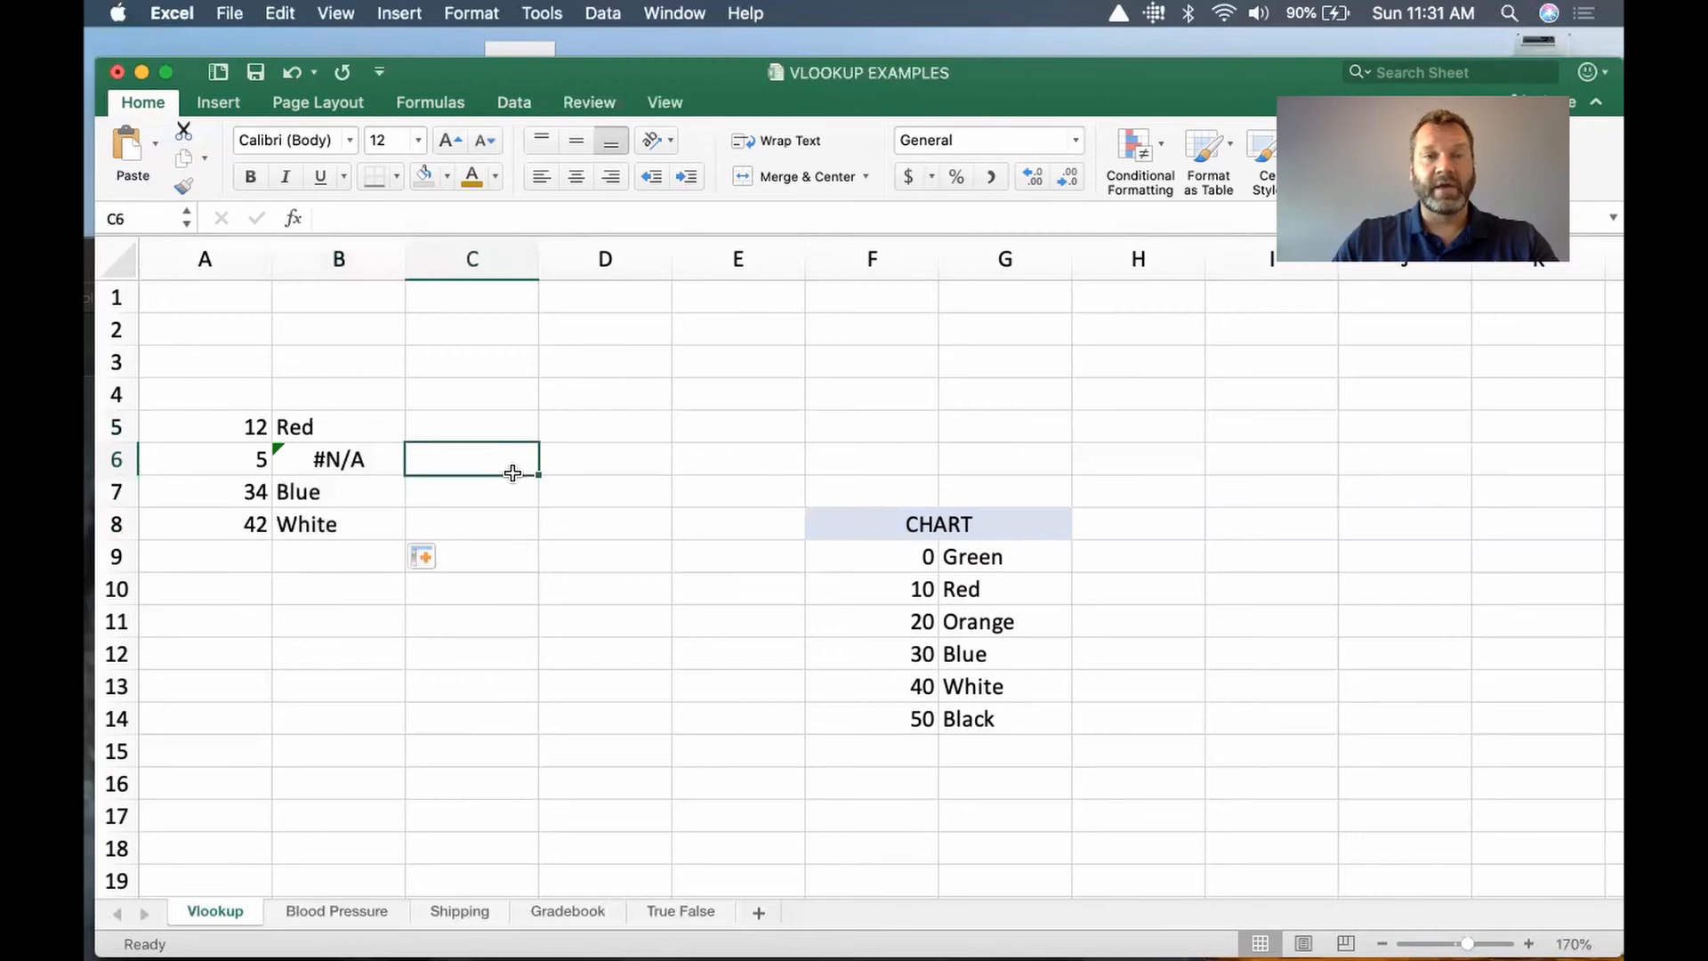
Step: Inspect the cell references in the B8 formula and clear the copied formulas from B6 to B8
{"action": "double_click", "coordinate": [352, 525]}
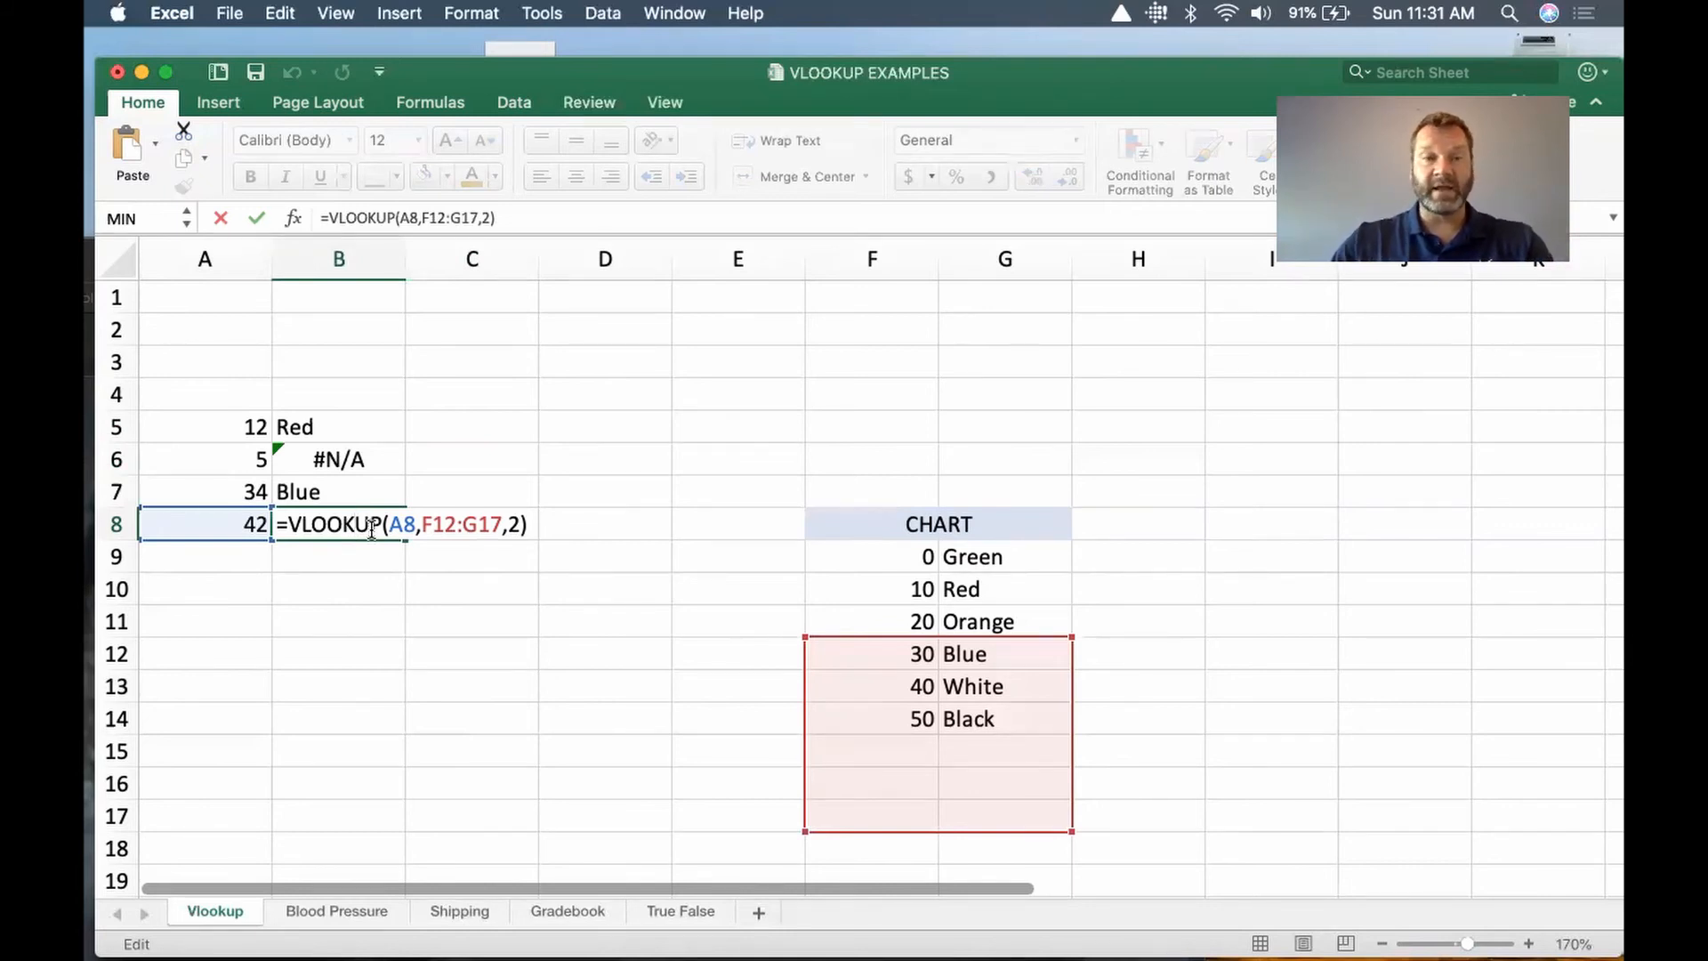
{"action": "key", "text": "super+Return"}
{"action": "left_click_drag", "start_coordinate": [374, 524], "coordinate": [379, 465]}
{"action": "key", "text": "Delete"}
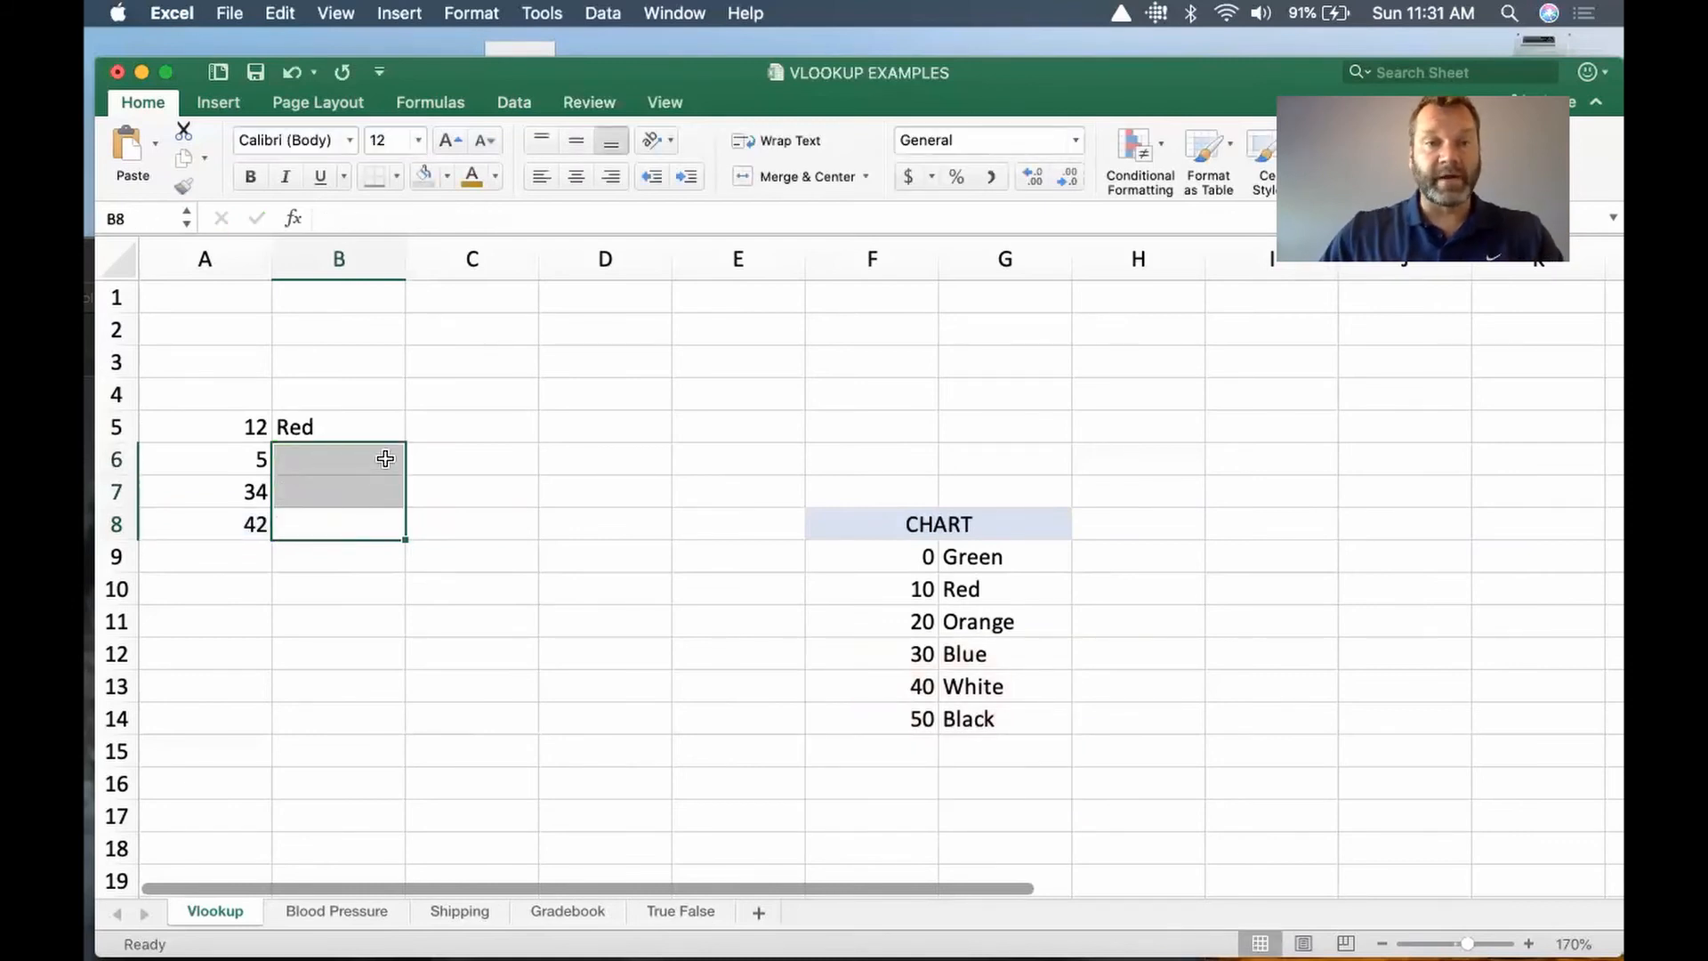
Step: Make the table array in the B5 VLOOKUP formula absolute as $F$9:$G$14
{"action": "double_click", "coordinate": [366, 423]}
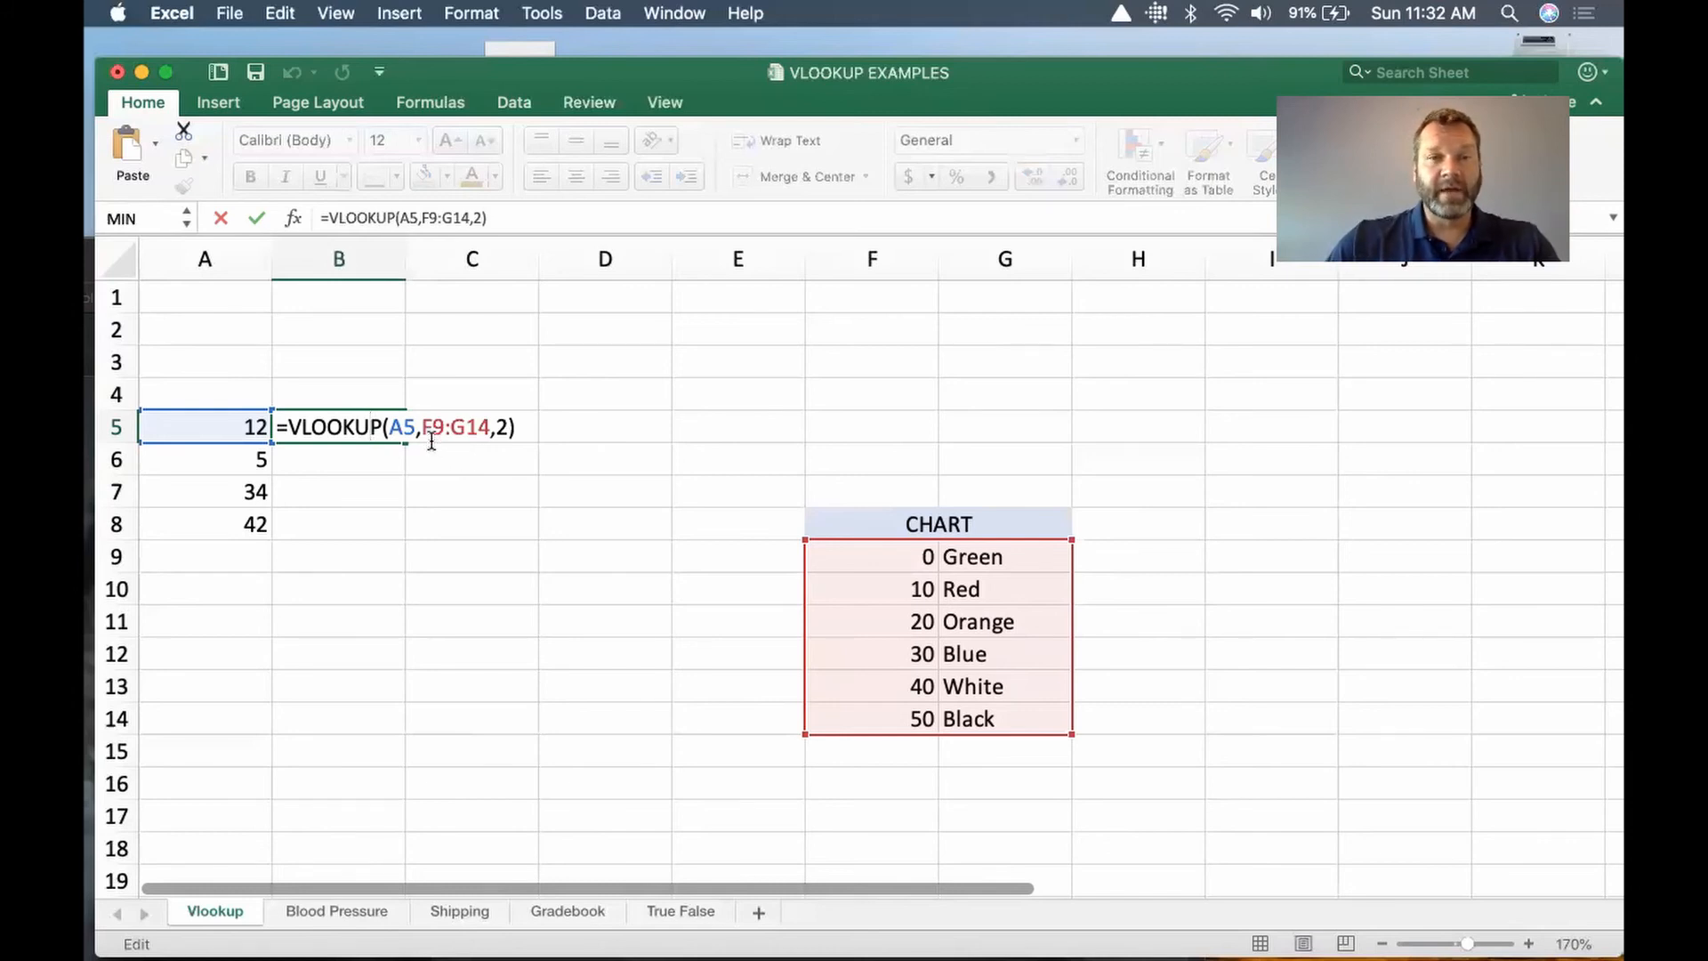
{"action": "left_click", "coordinate": [431, 437]}
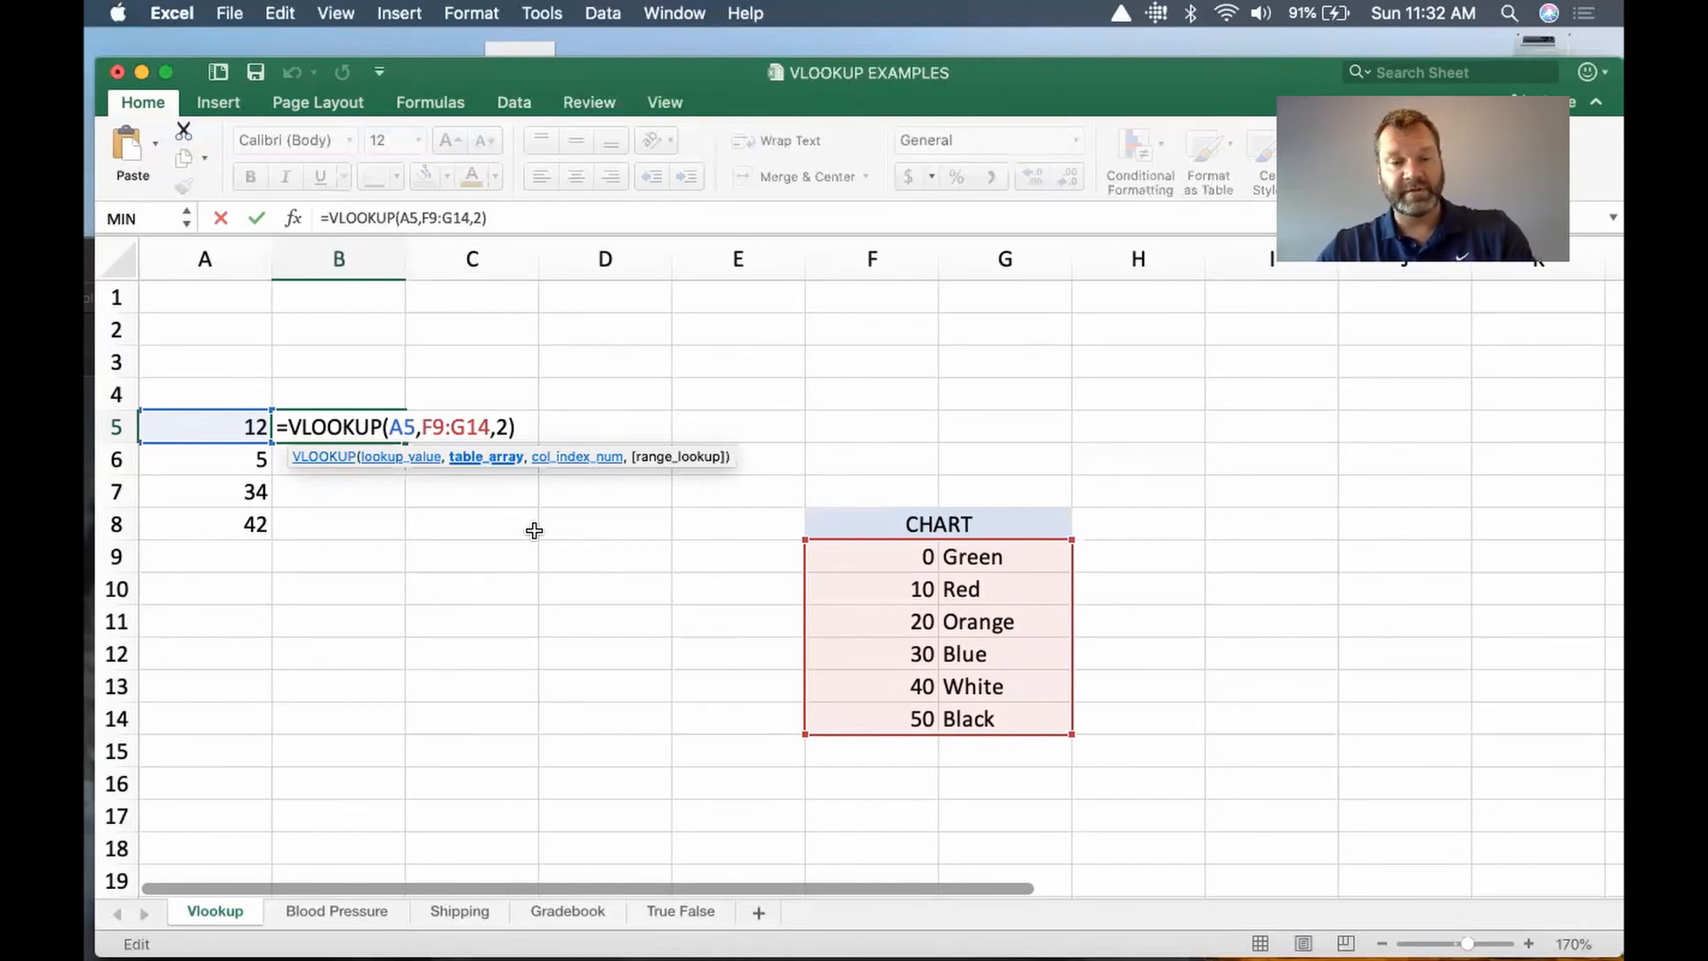
{"action": "type", "text": "$"}
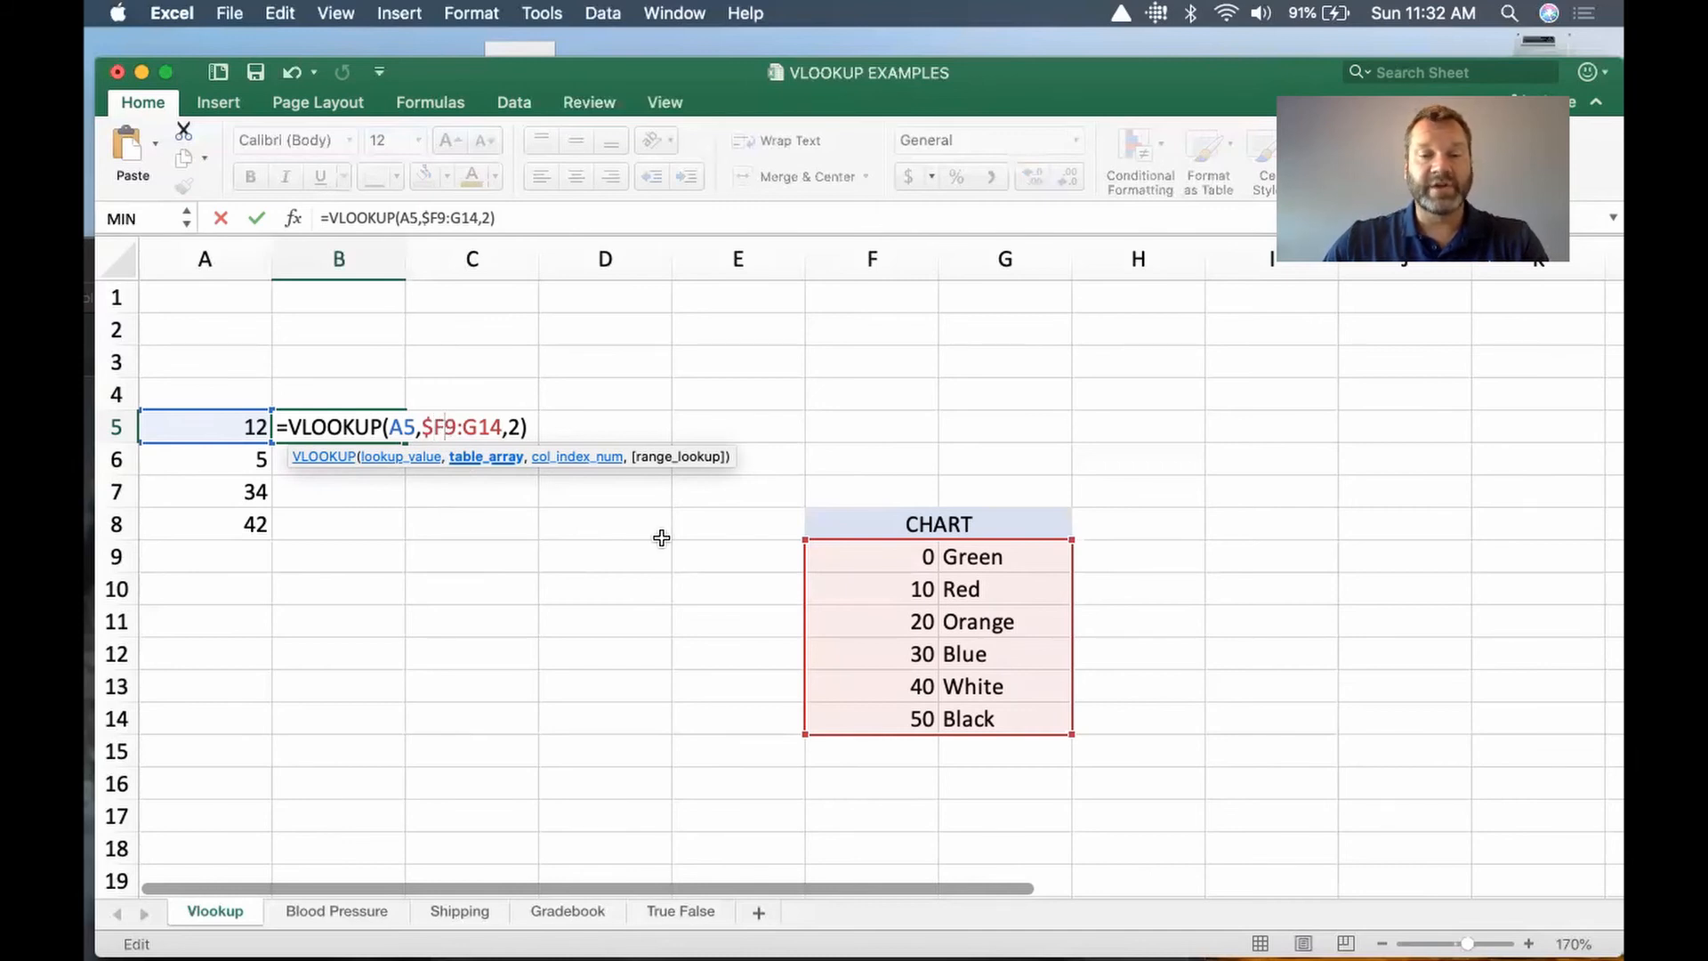
{"action": "type", "text": "$"}
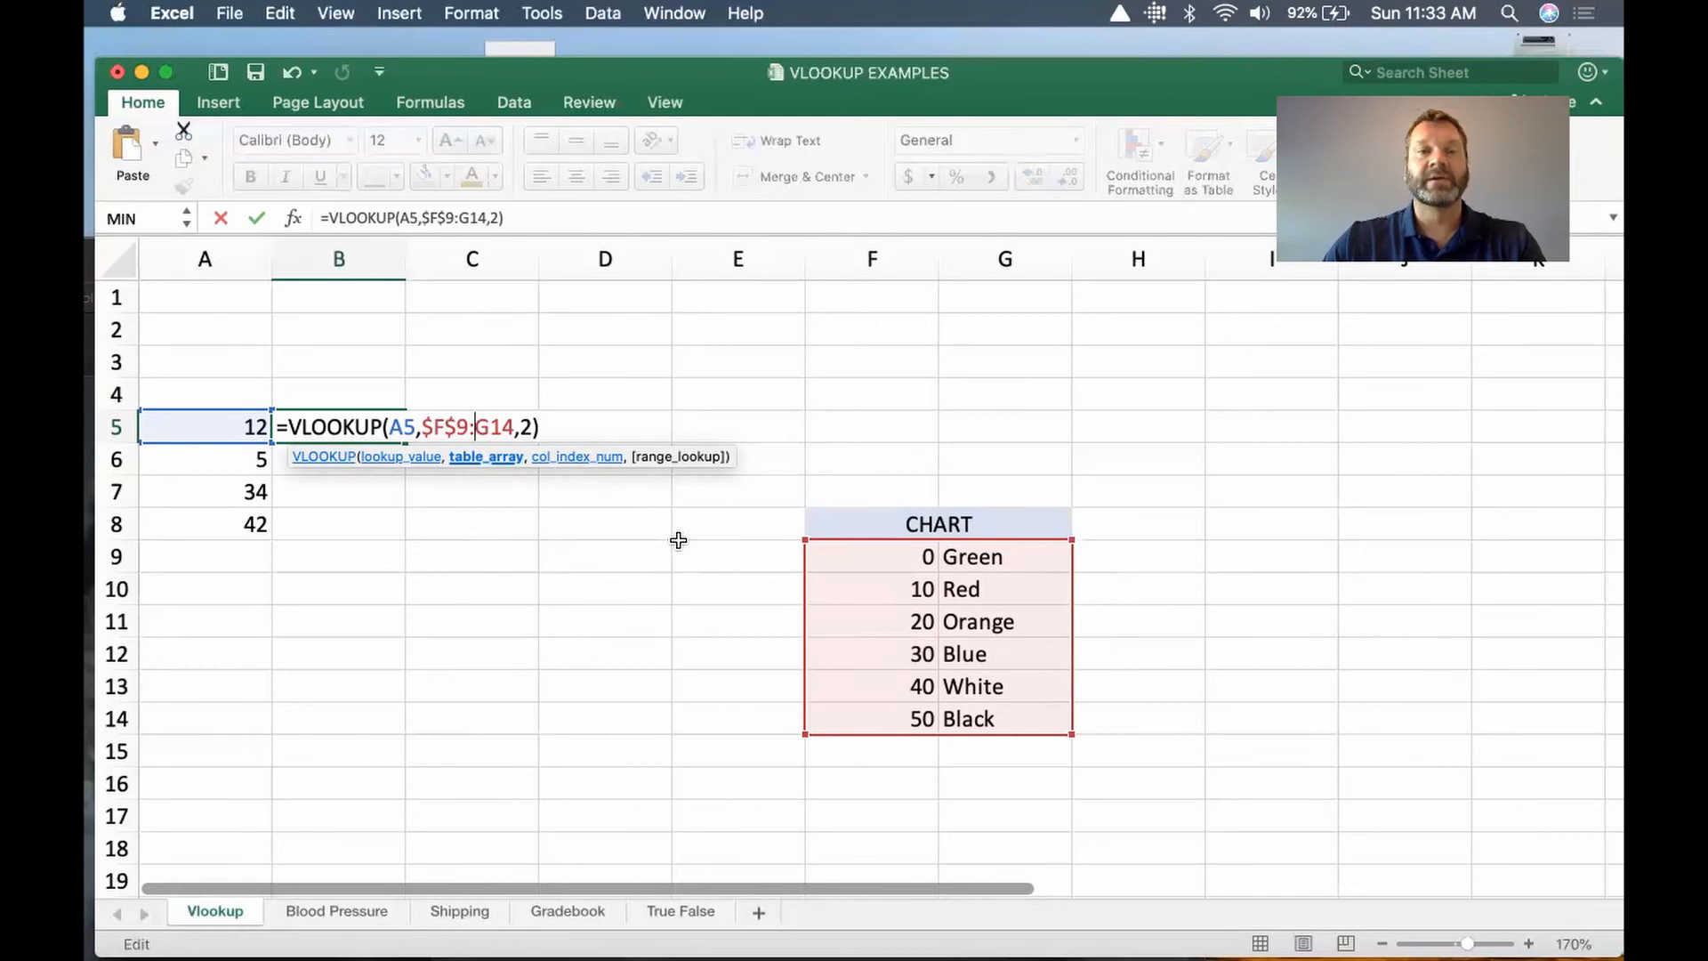
{"action": "type", "text": "$F"}
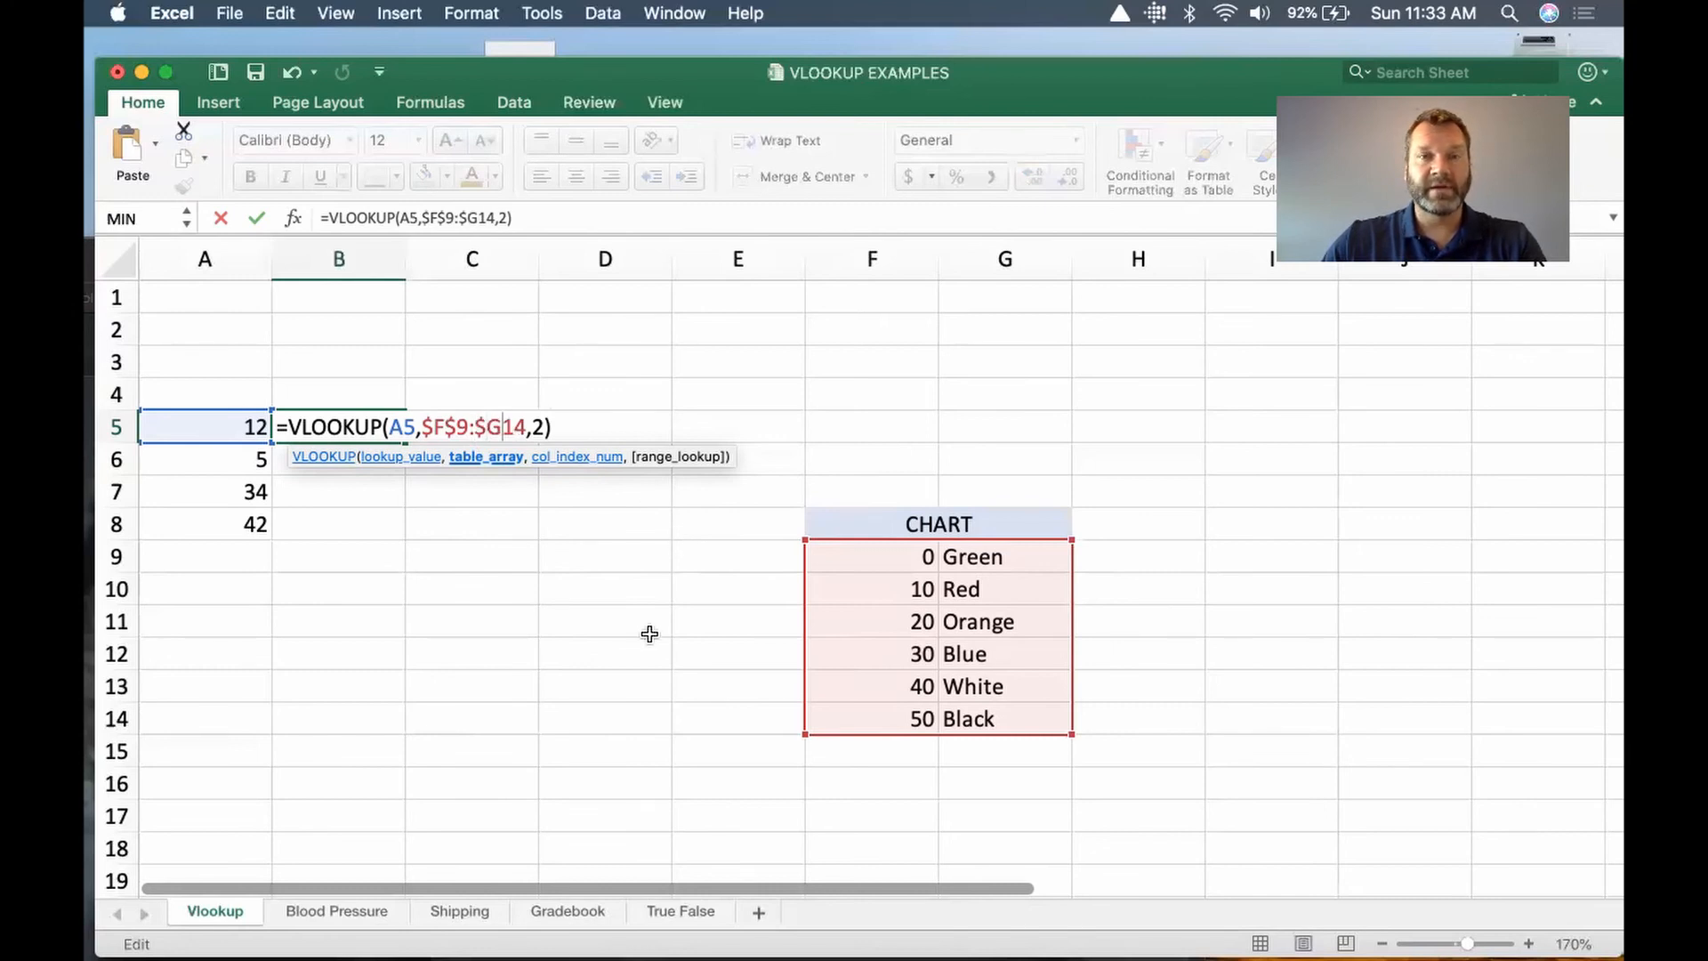
{"action": "type", "text": "$"}
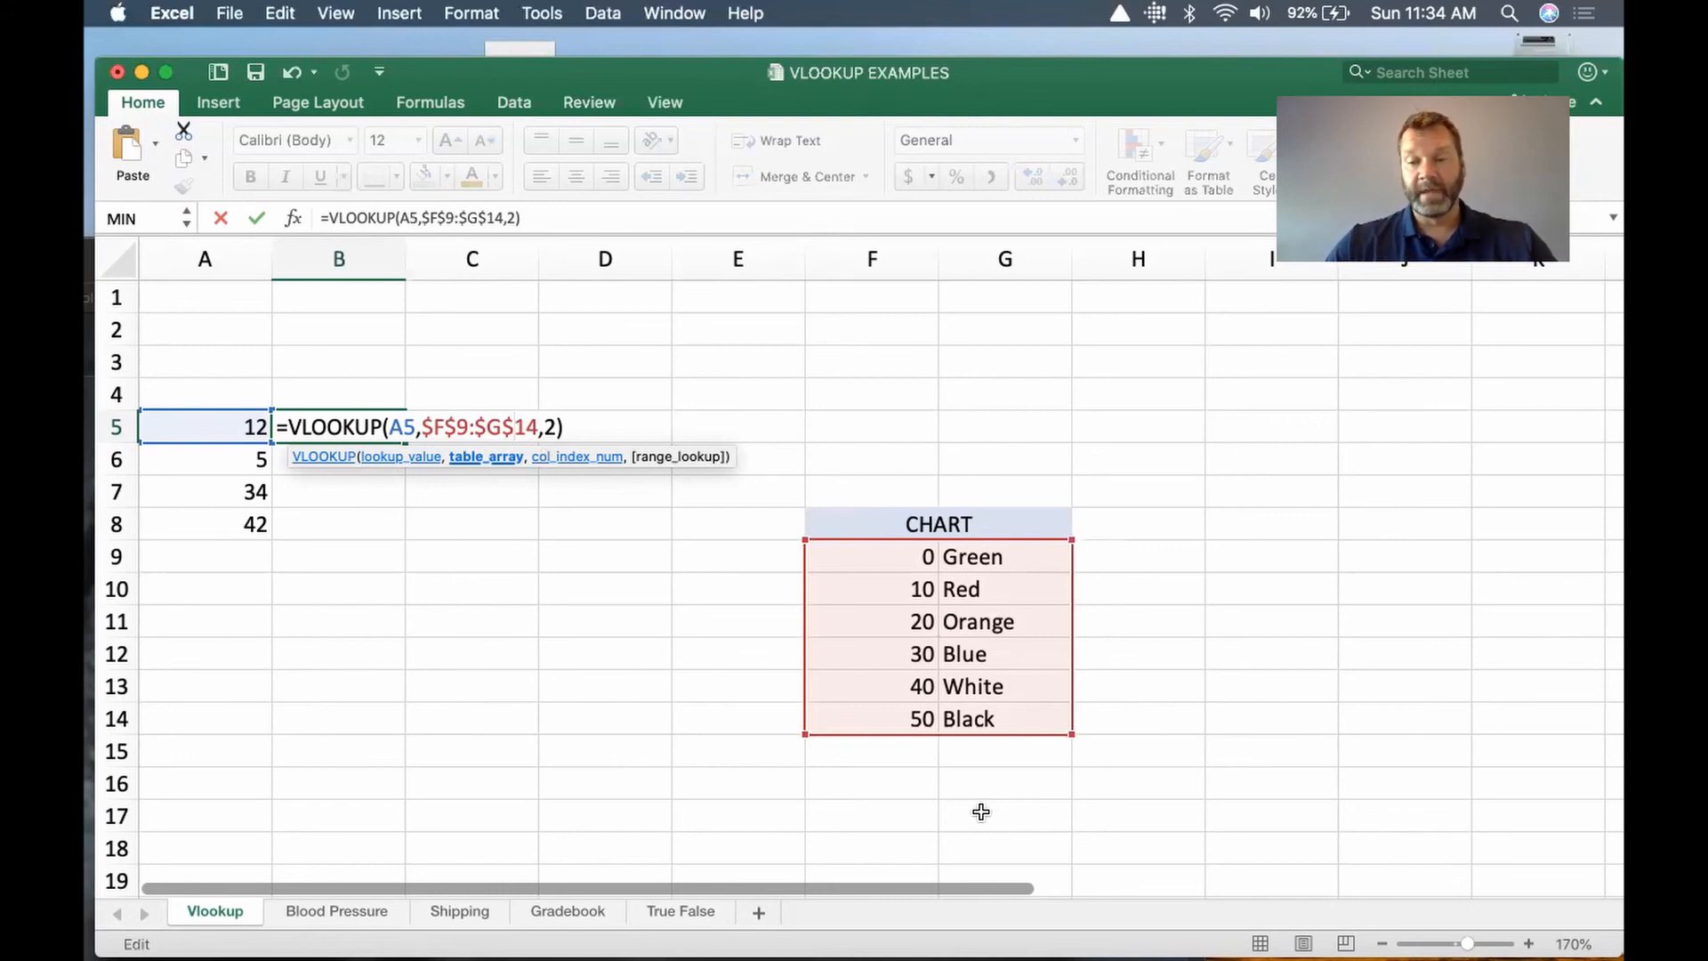
{"action": "key", "text": "Return"}
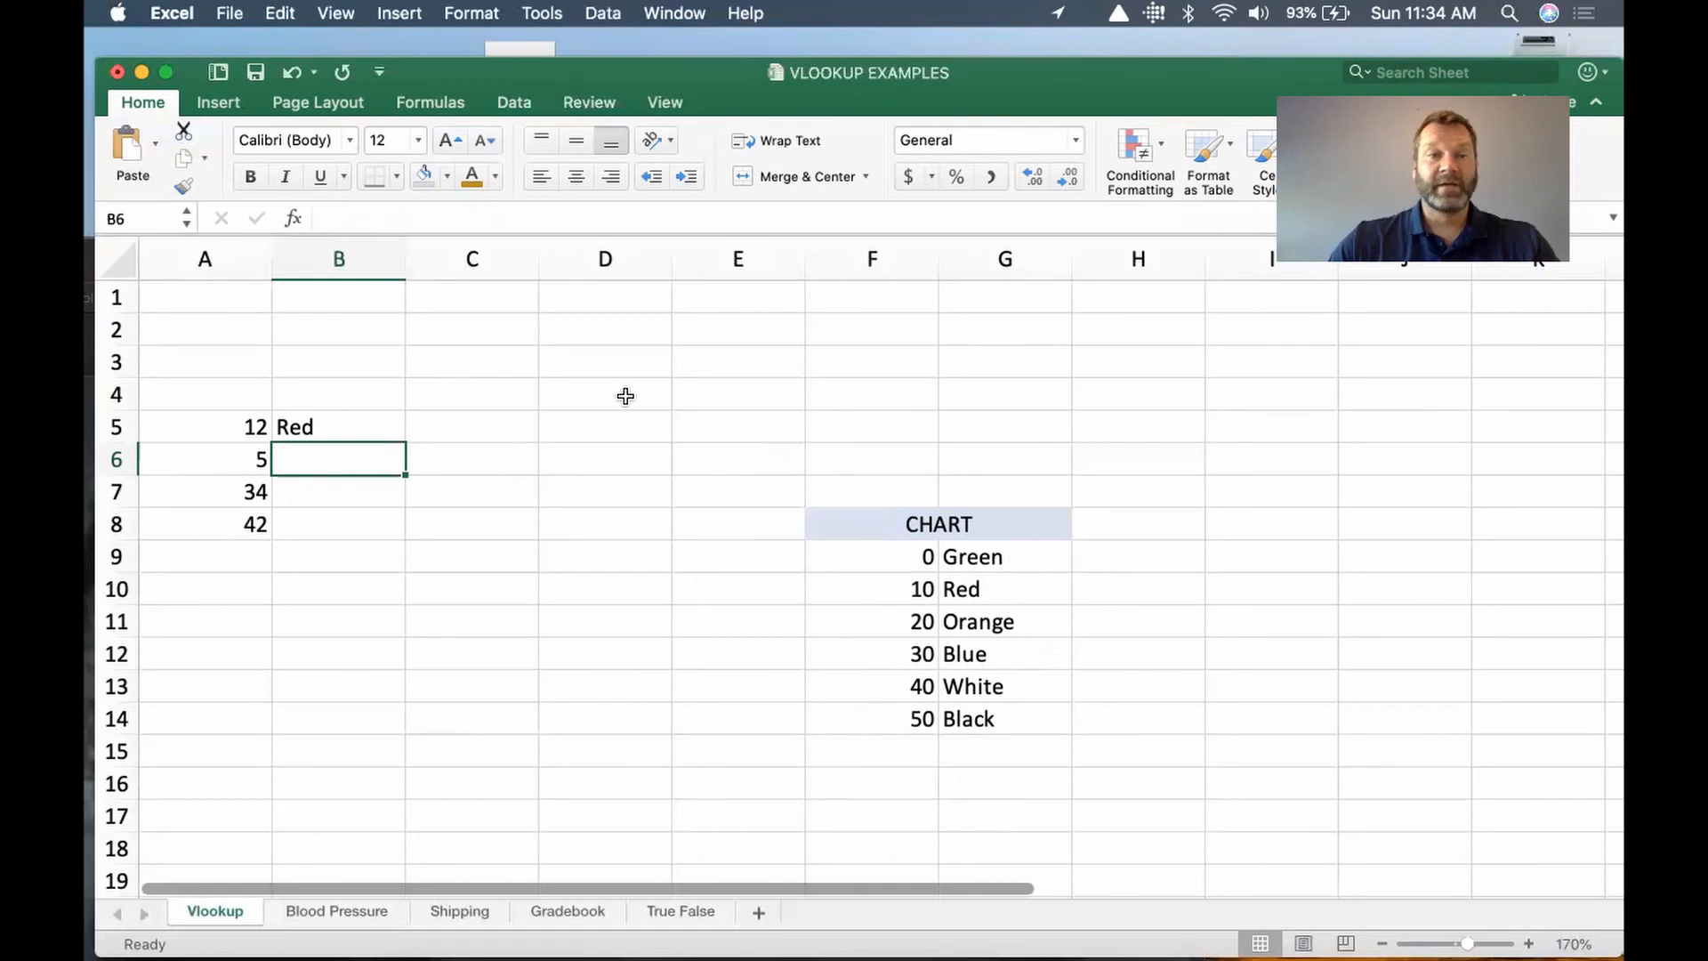
Step: Fill the B5 formula with its absolute table range down through B8 and inspect the cell references in B8
{"action": "left_click", "coordinate": [334, 427]}
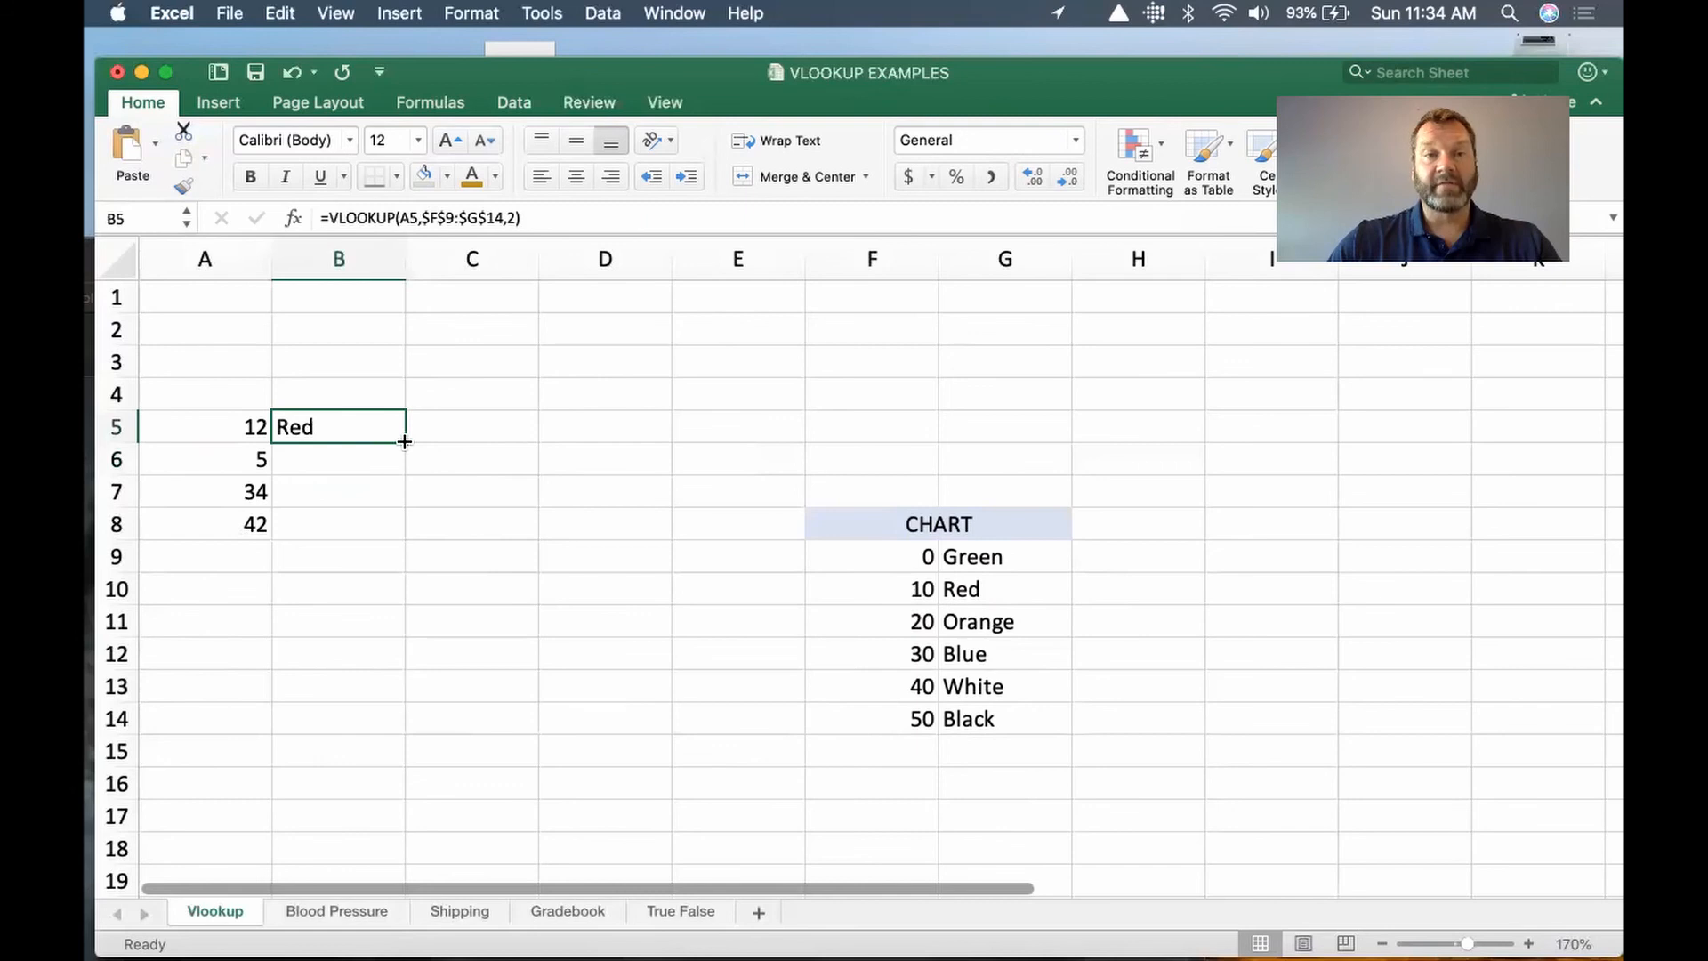
{"action": "left_click_drag", "start_coordinate": [404, 442], "coordinate": [421, 546]}
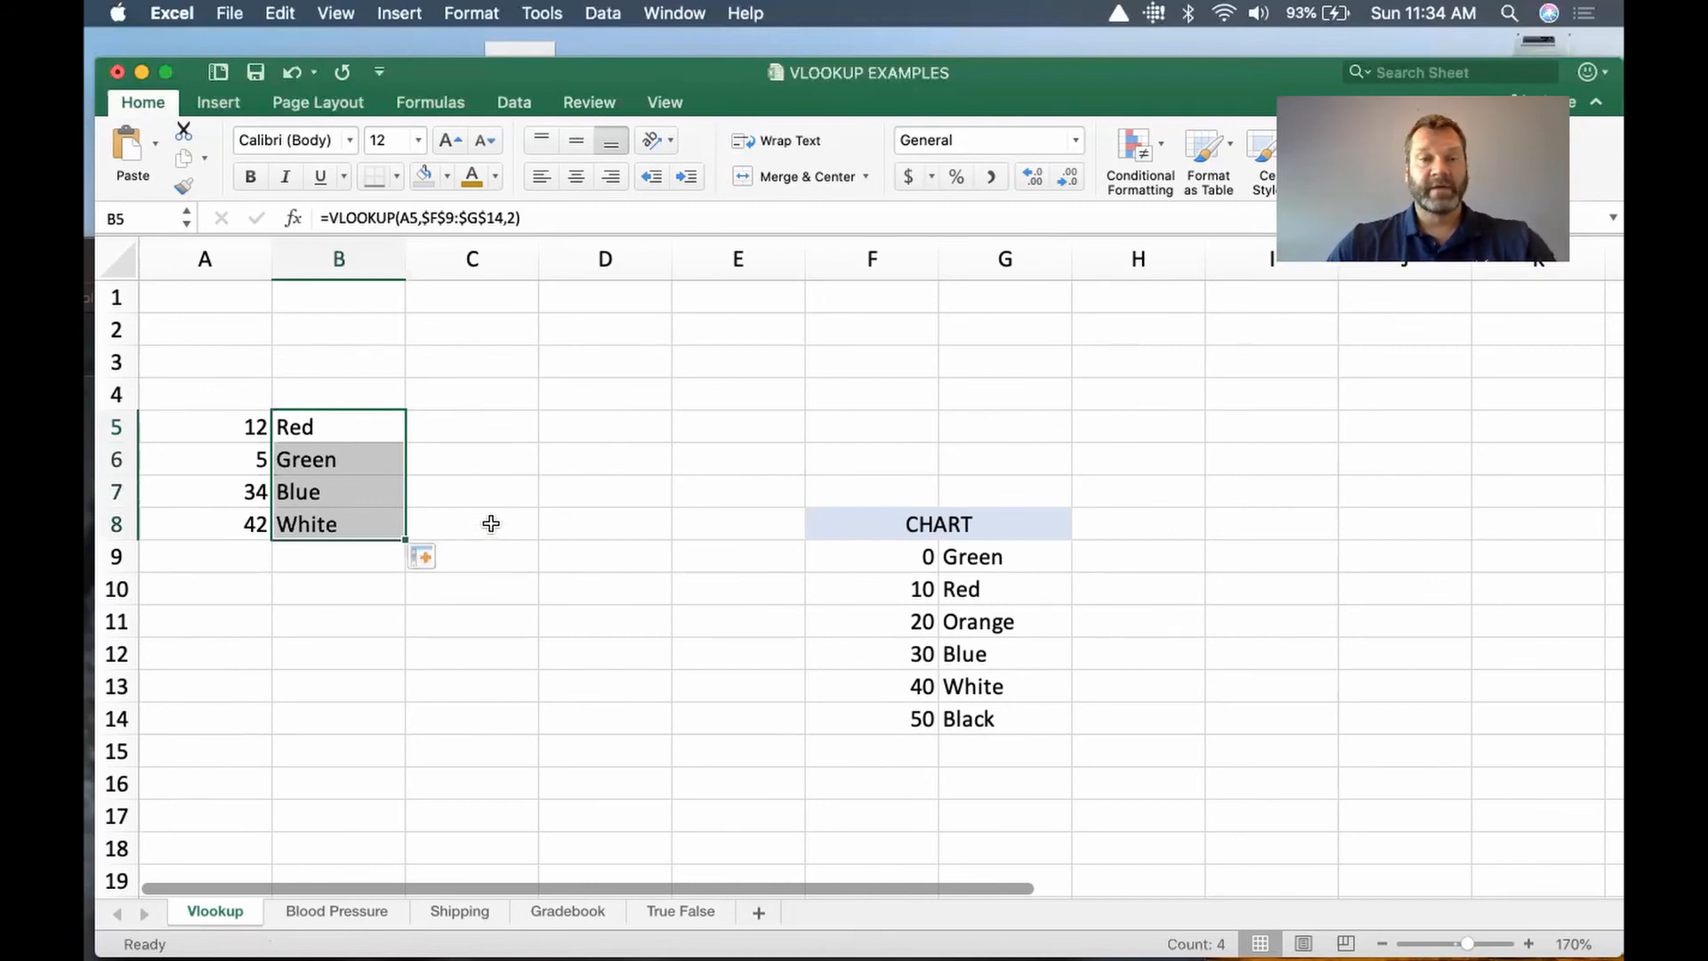
{"action": "left_click", "coordinate": [453, 532]}
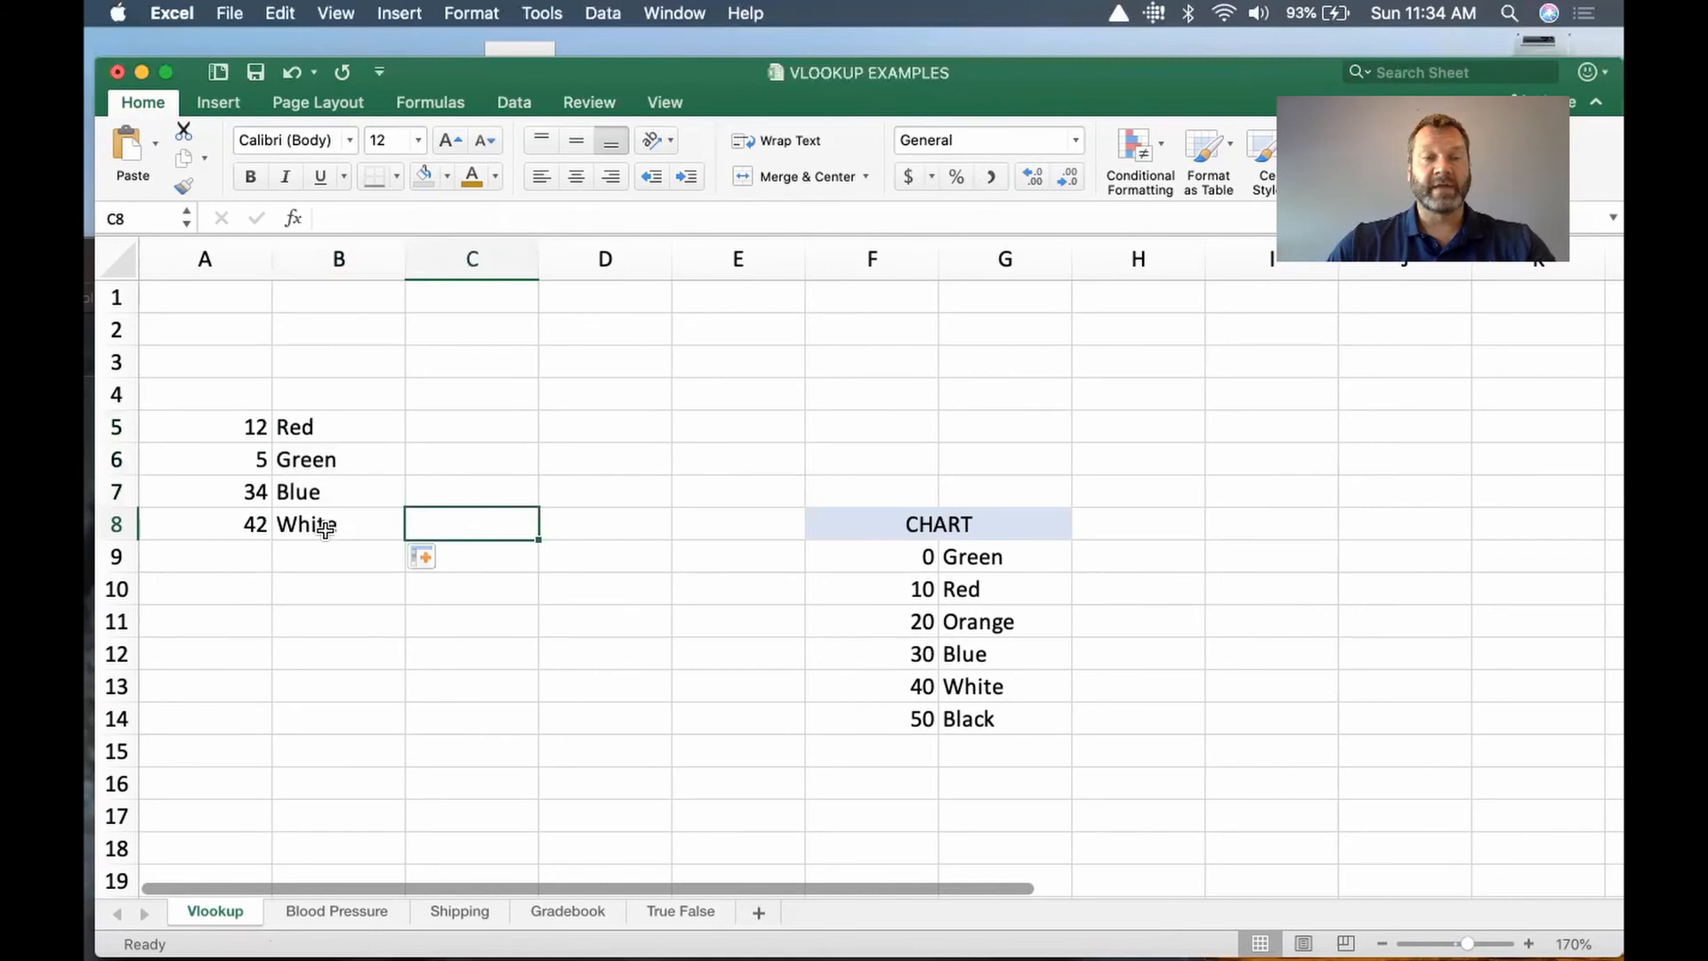
{"action": "double_click", "coordinate": [326, 526]}
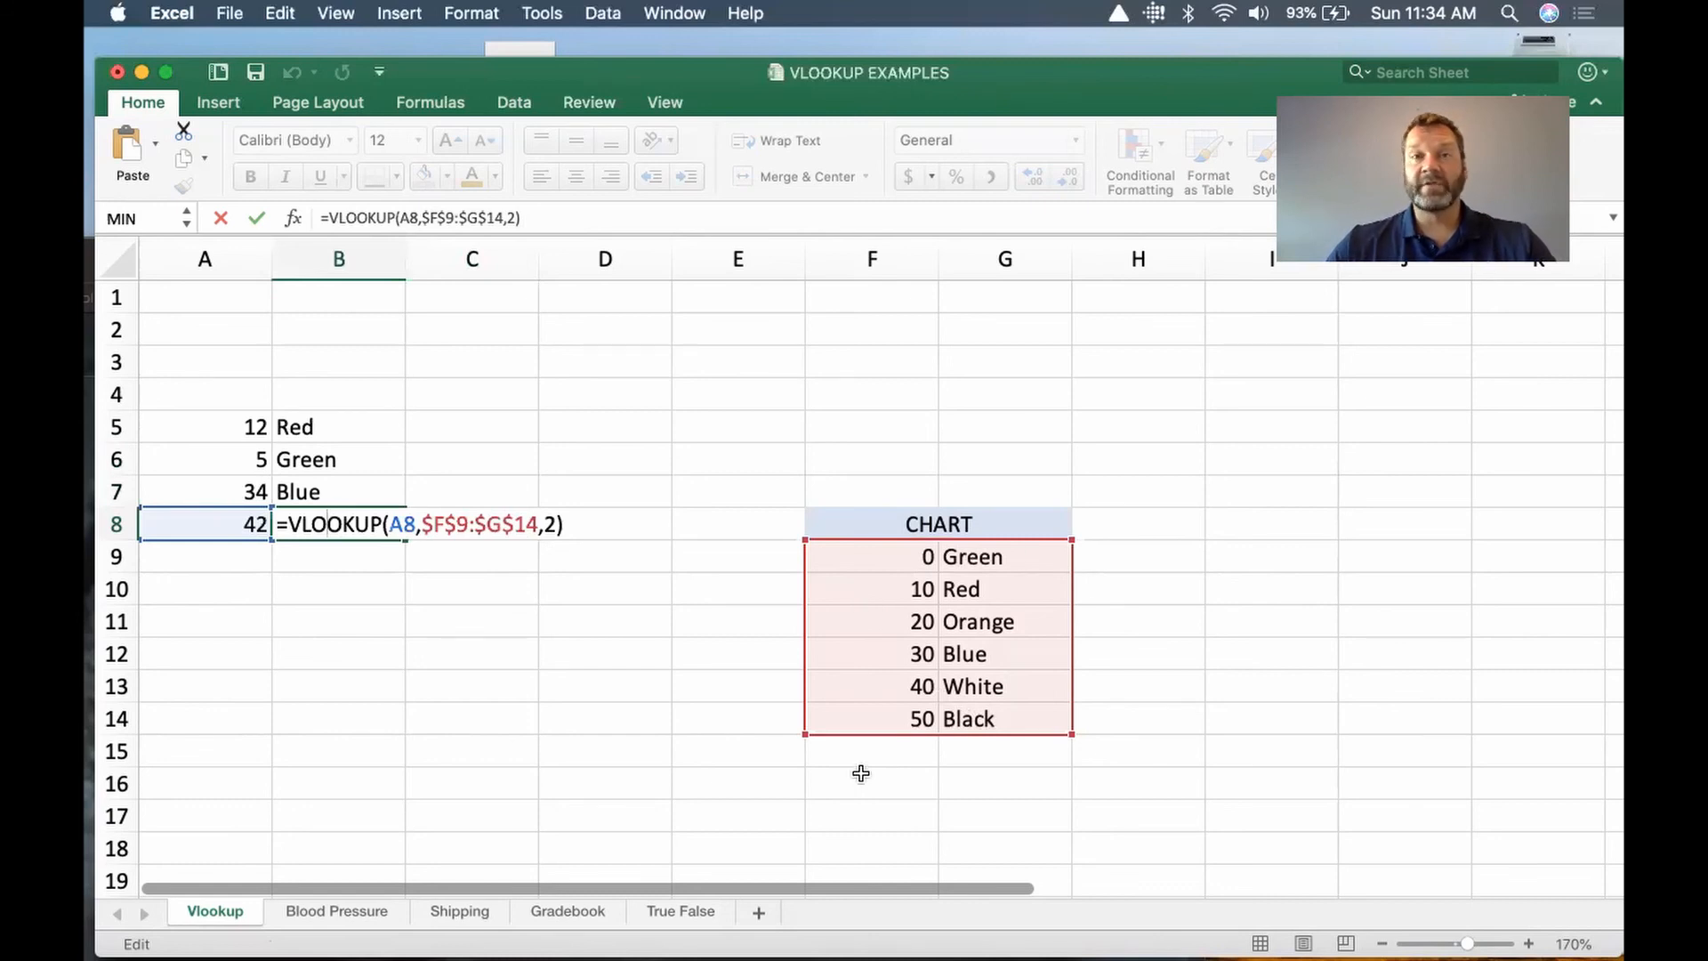
{"action": "key", "text": "Escape"}
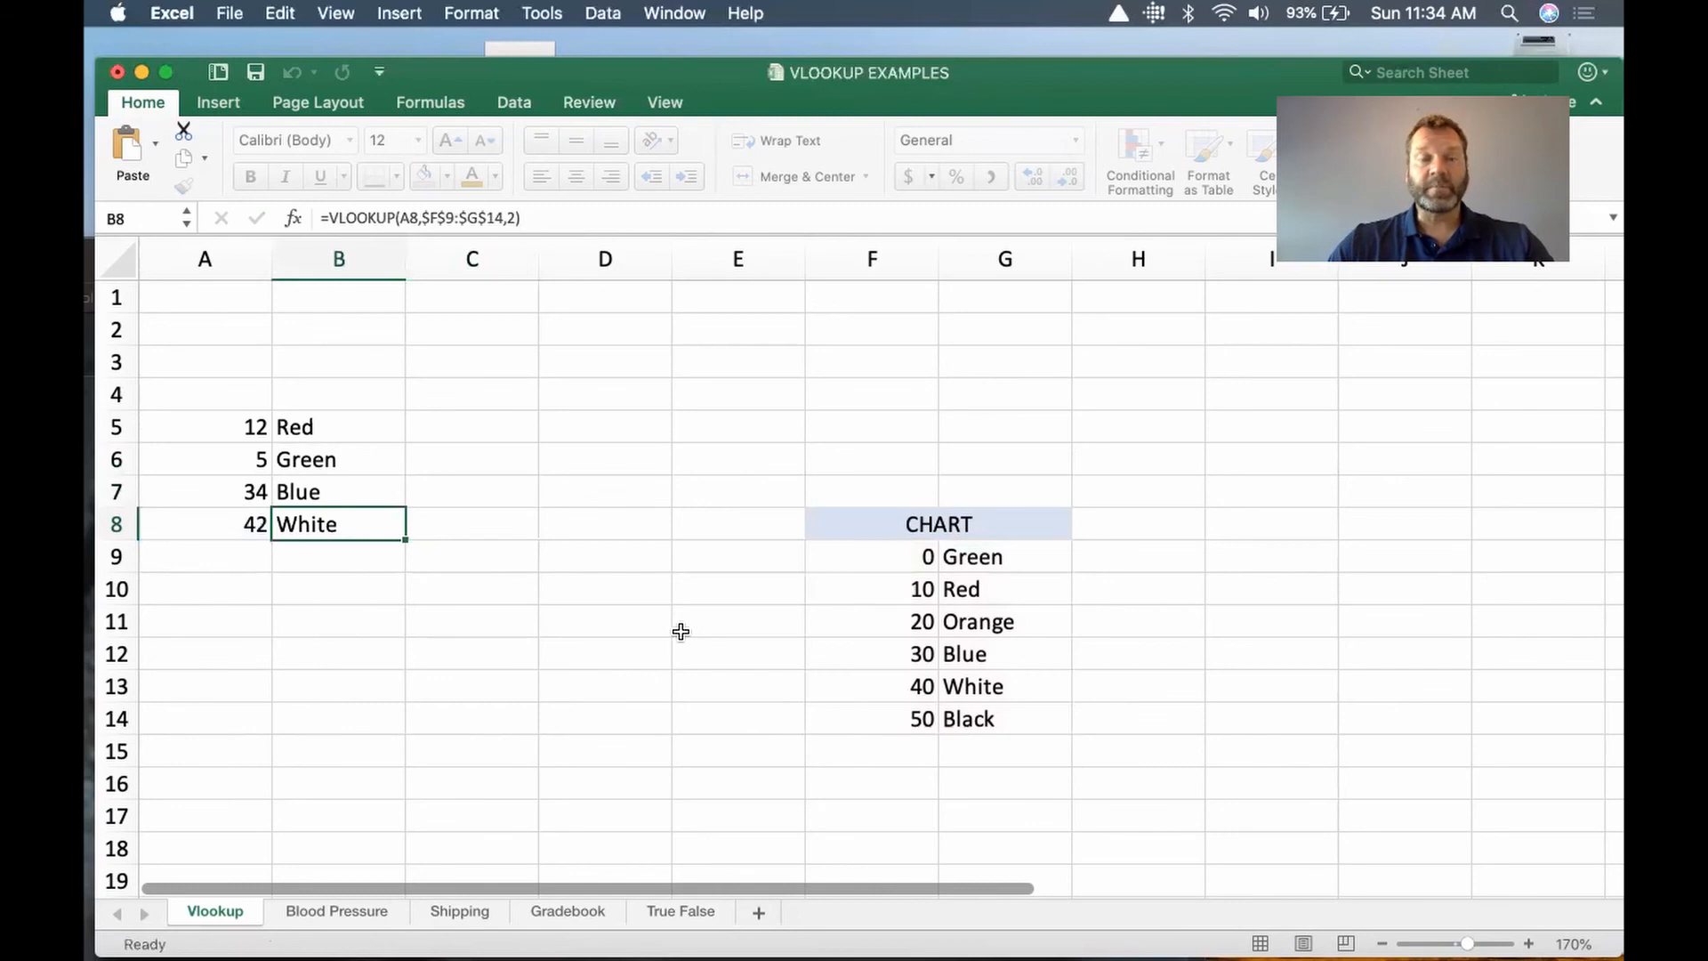